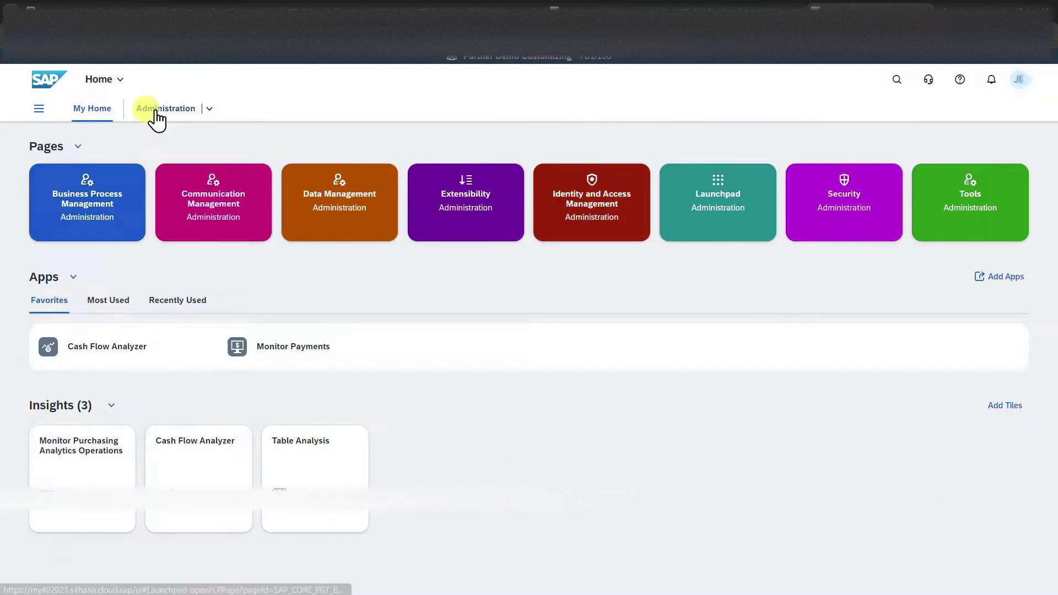
- Browse the Business Process Management administration page and its Workflow section, then return to My Home
left_click(208, 108)
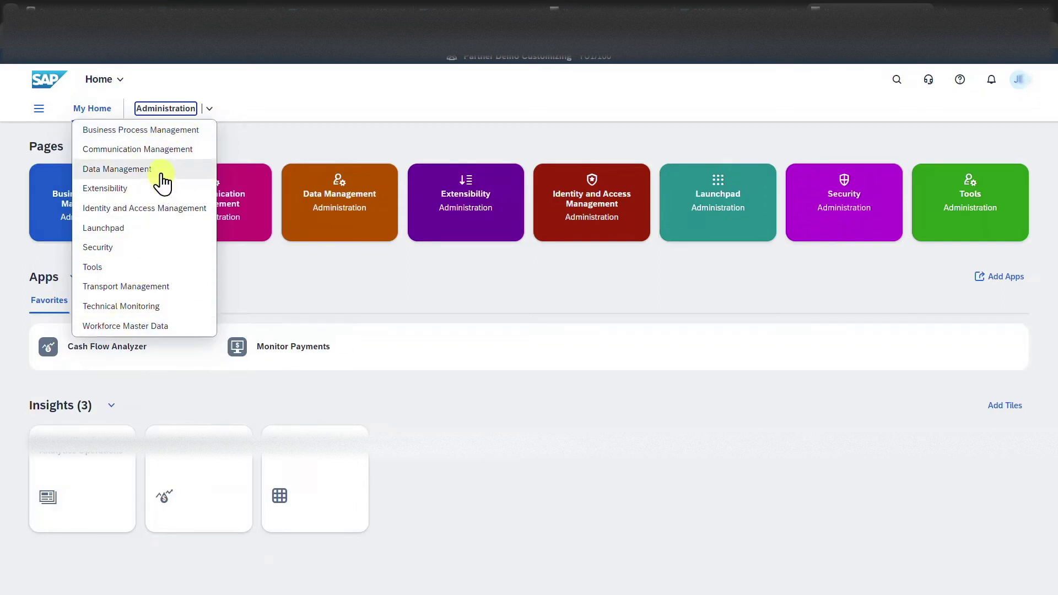
left_click(118, 145)
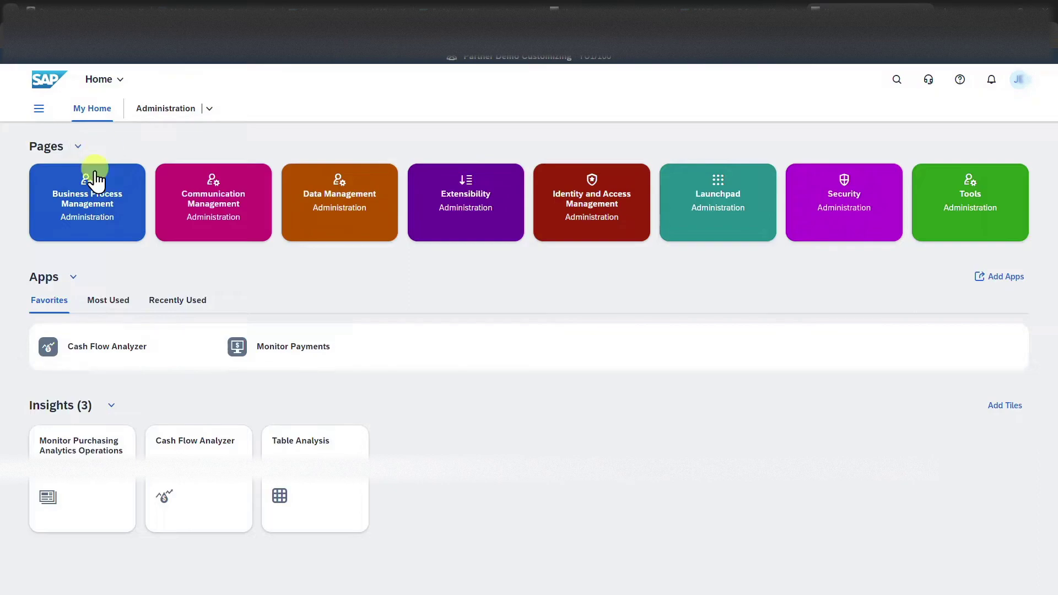
left_click(171, 189)
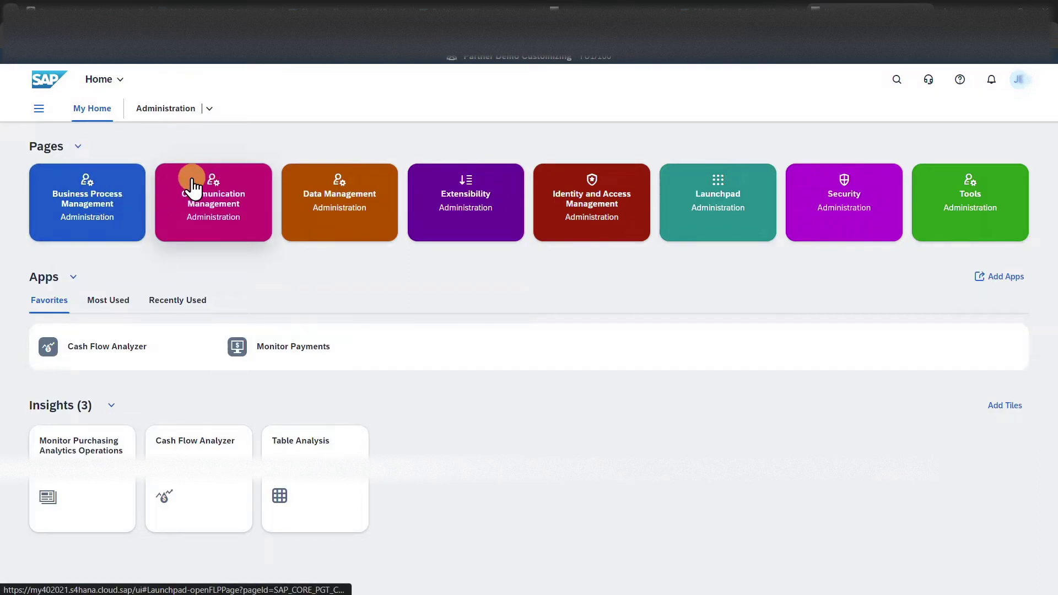
left_click(115, 200)
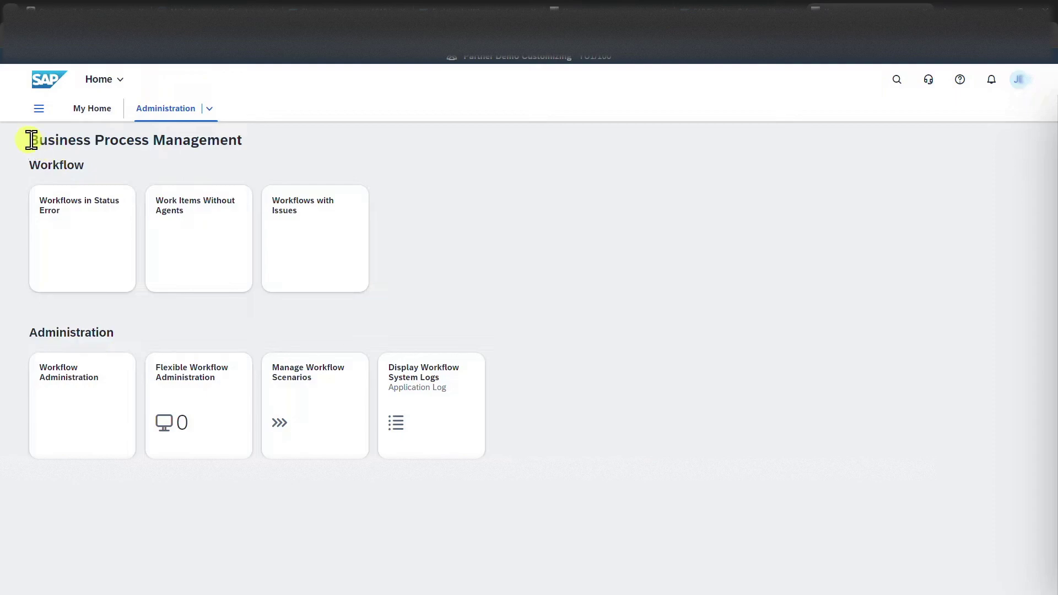
left_click_drag(28, 140, 313, 148)
left_click(313, 147)
left_click_drag(27, 164, 85, 166)
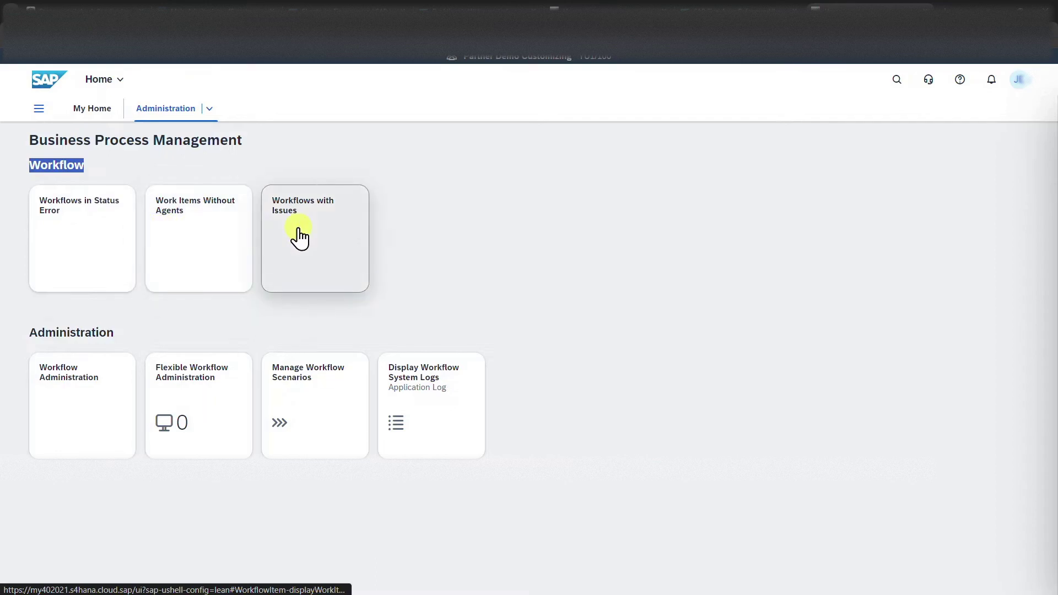
left_click(106, 129)
left_click(99, 111)
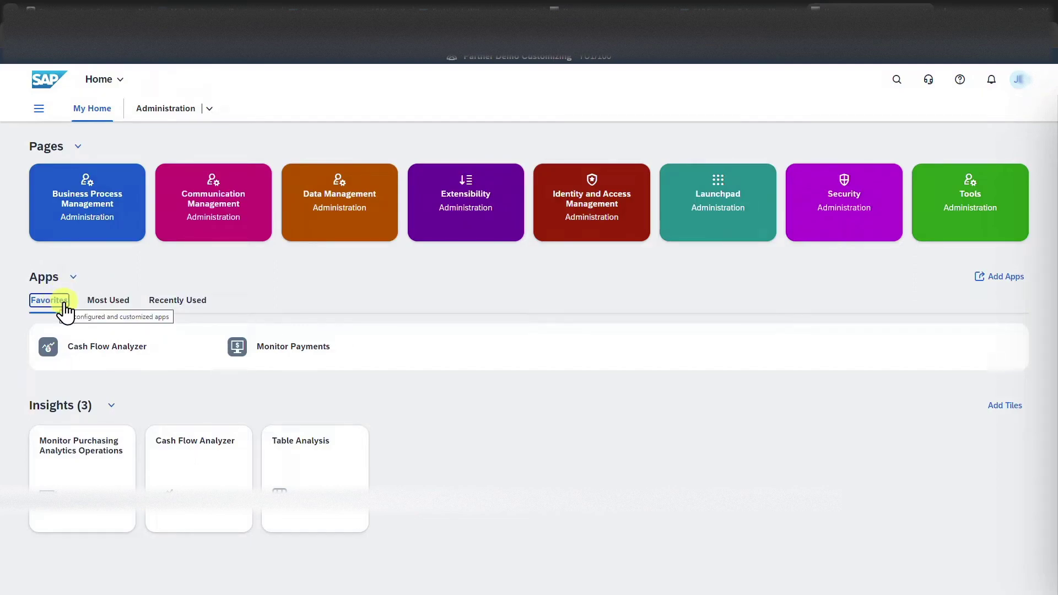
- Change the Cash Flow Analyzer favorite's icon color to magenta
mouse_move(187, 352)
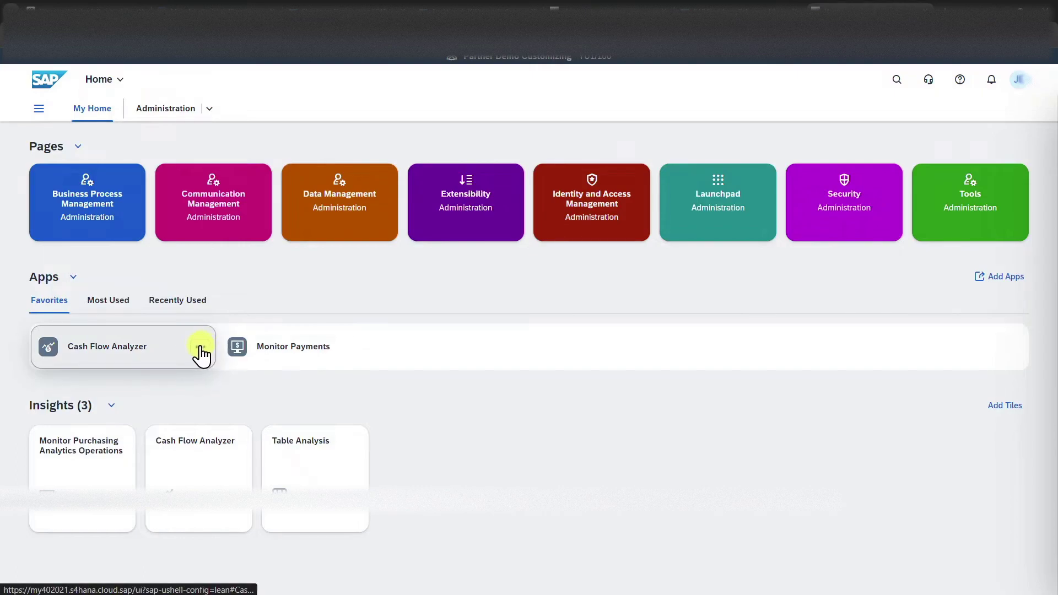
left_click(200, 347)
mouse_move(249, 329)
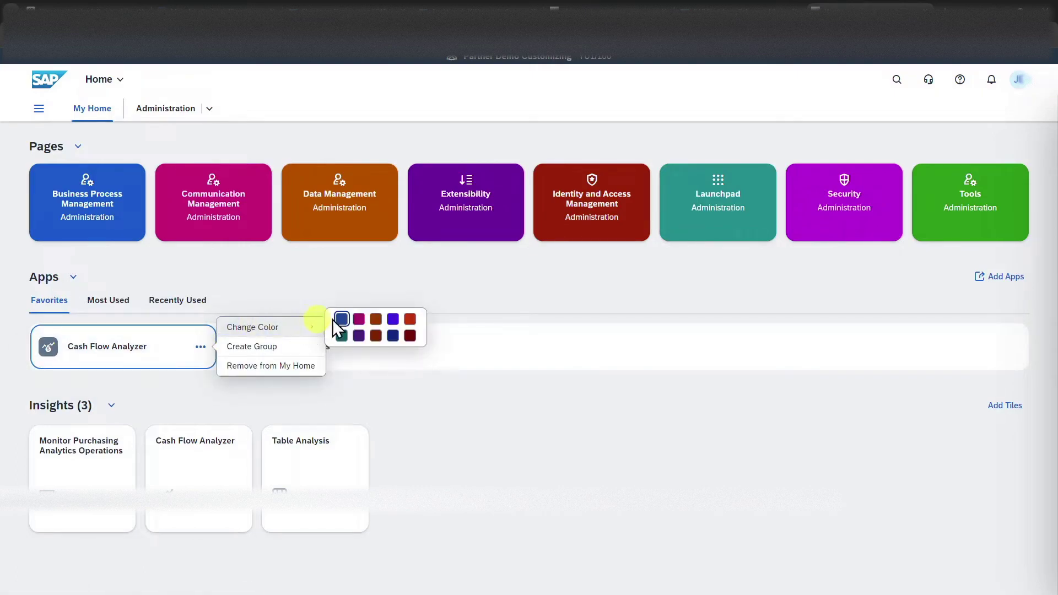
left_click(358, 319)
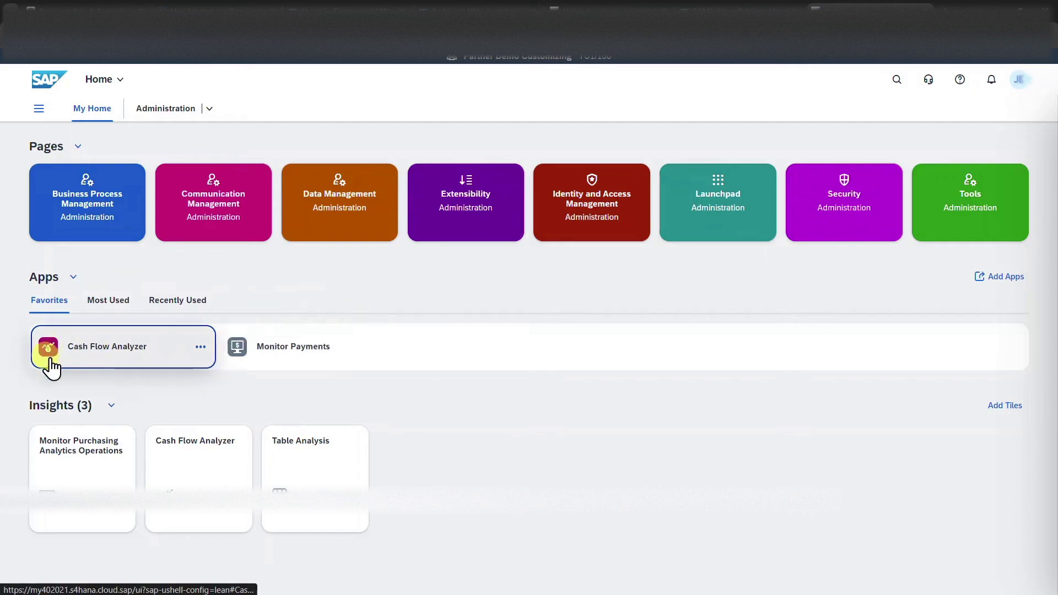
- Create a 'Payments' group with Cash Flow Analyzer and Monitor Payments, then open it
left_click(201, 347)
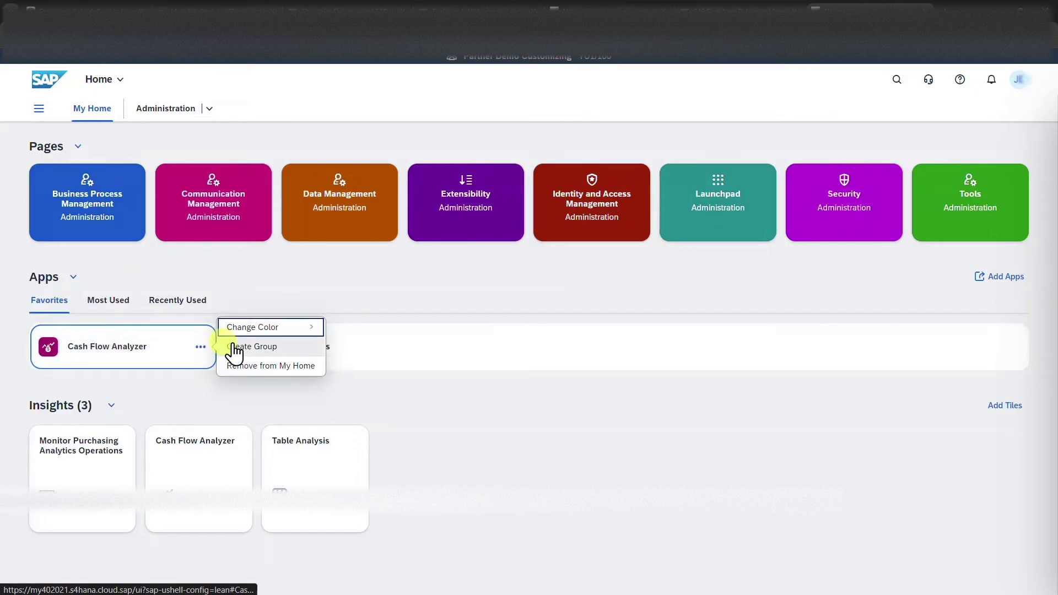
left_click(291, 353)
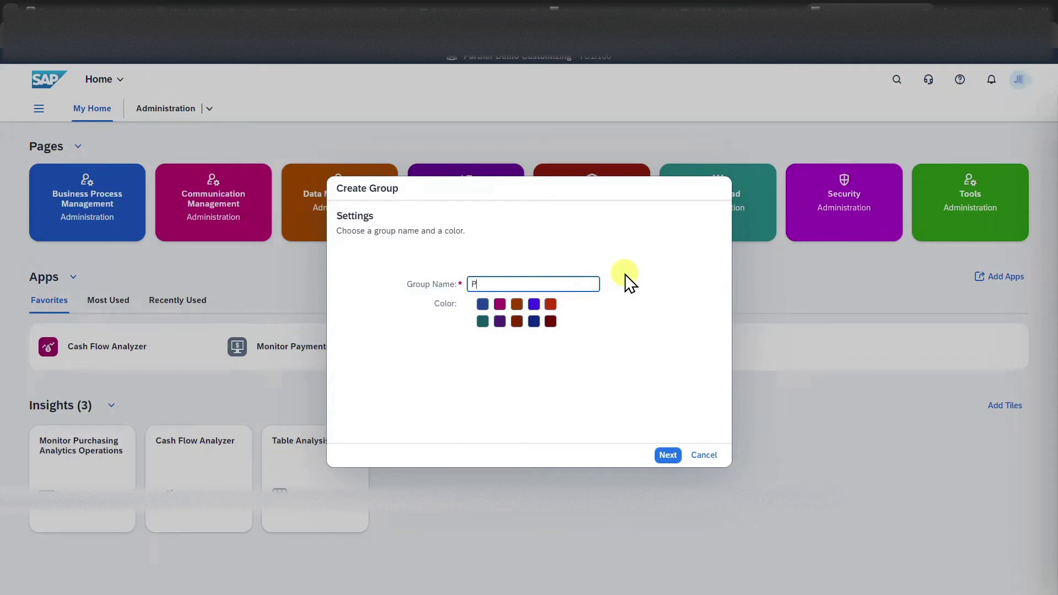
type("Payments")
left_click(668, 455)
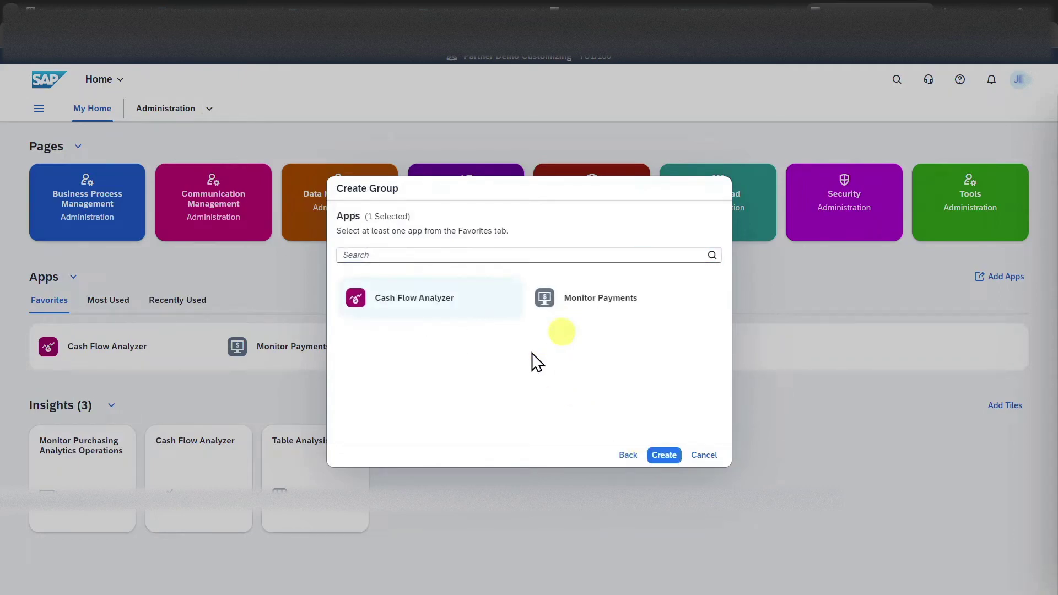
left_click(560, 302)
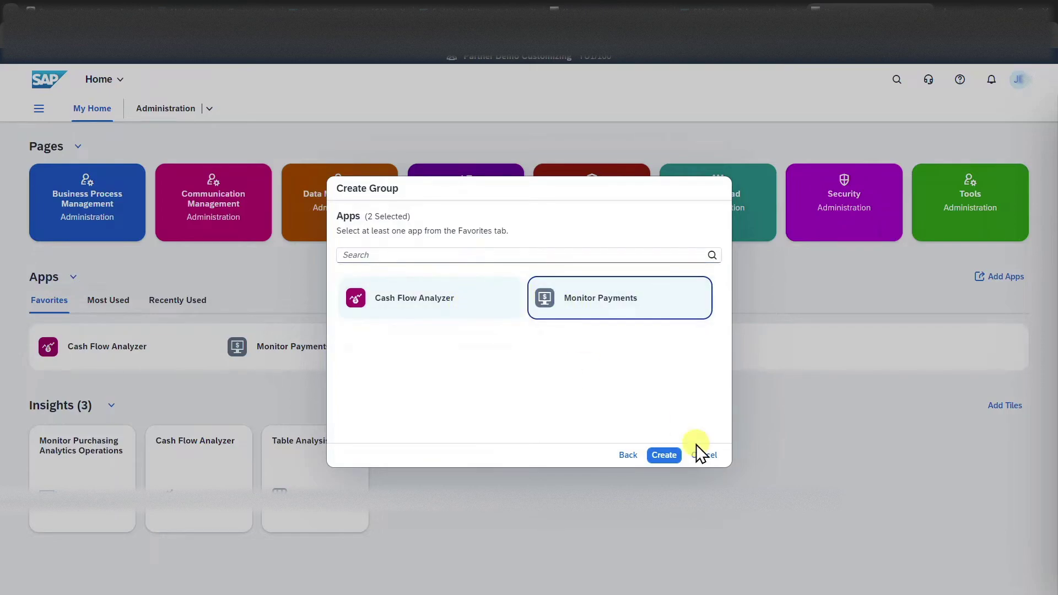
left_click(665, 457)
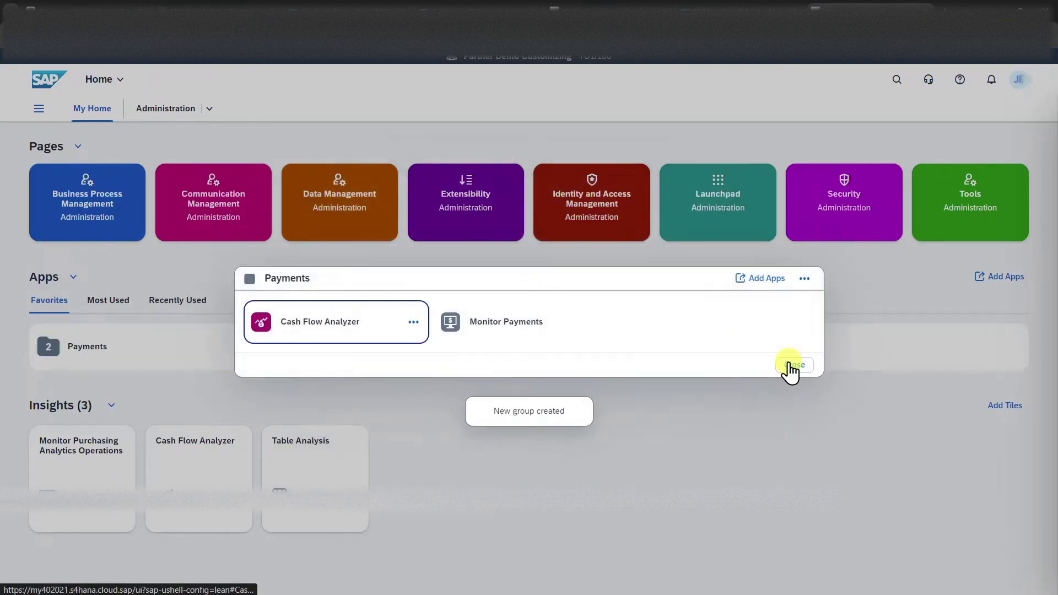
left_click(791, 364)
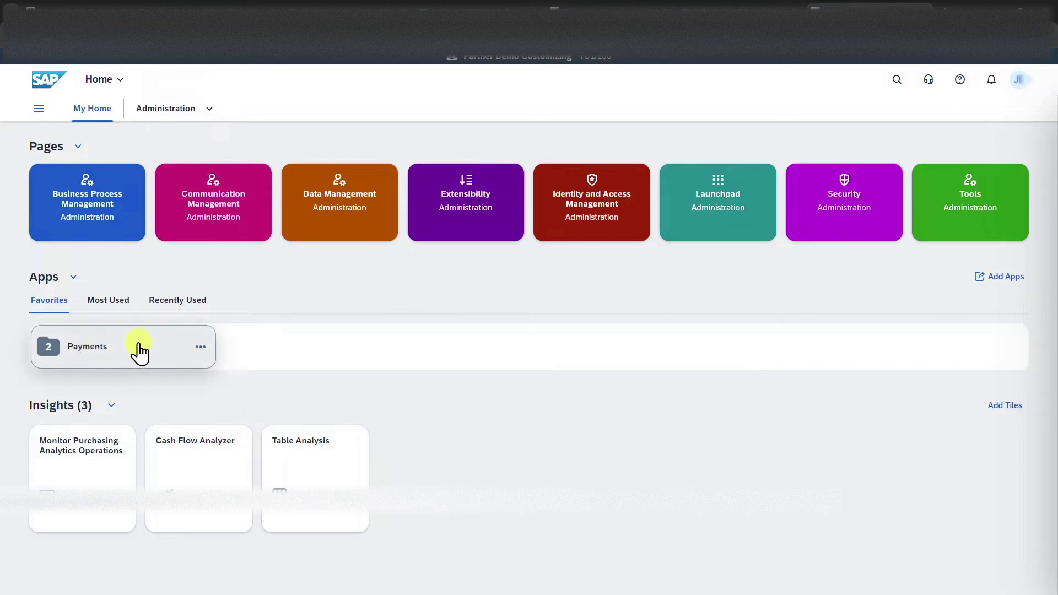
left_click(75, 353)
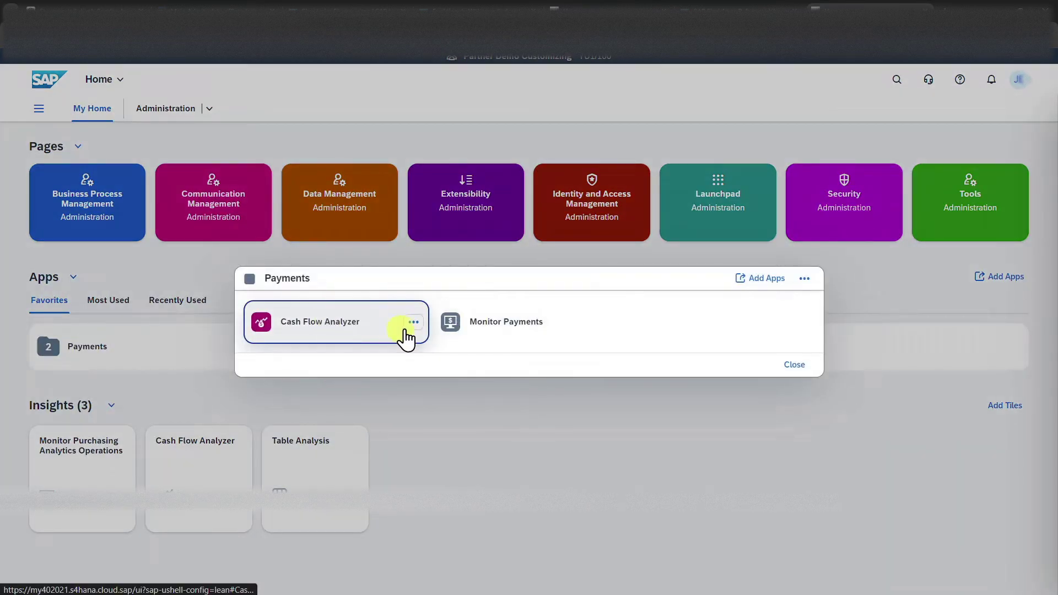
- Close the Payments group, view Most Used then Recently Used apps, and start adding an Insights tile
left_click(170, 338)
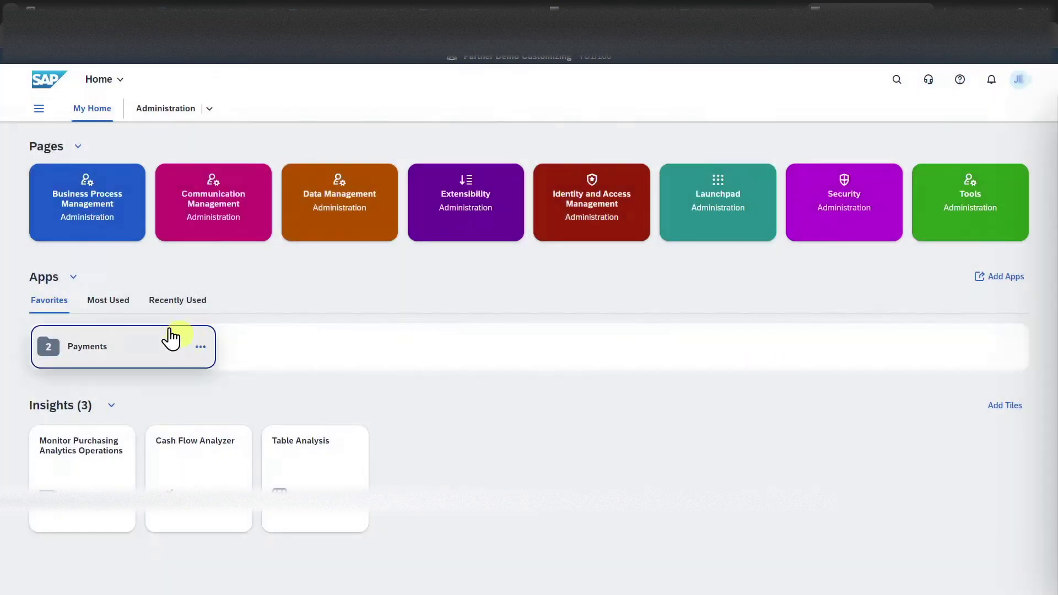
left_click(110, 301)
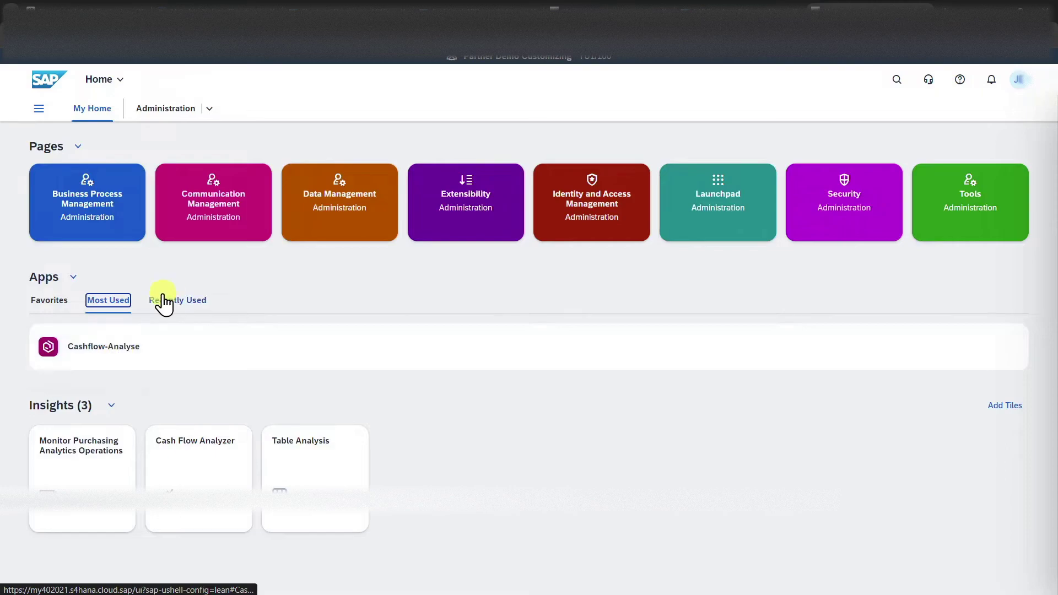
left_click(181, 302)
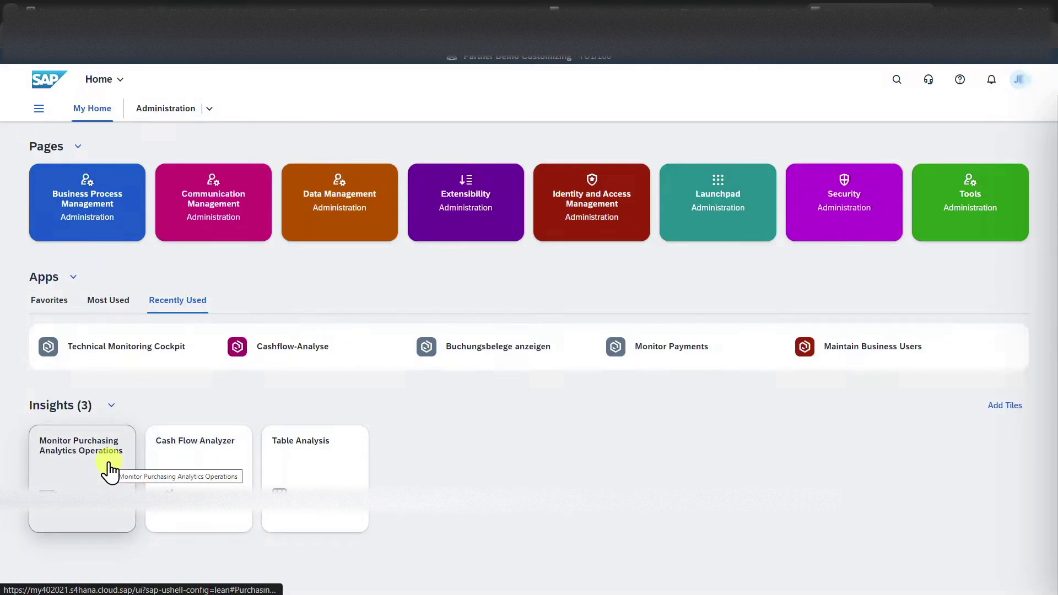
left_click(1012, 410)
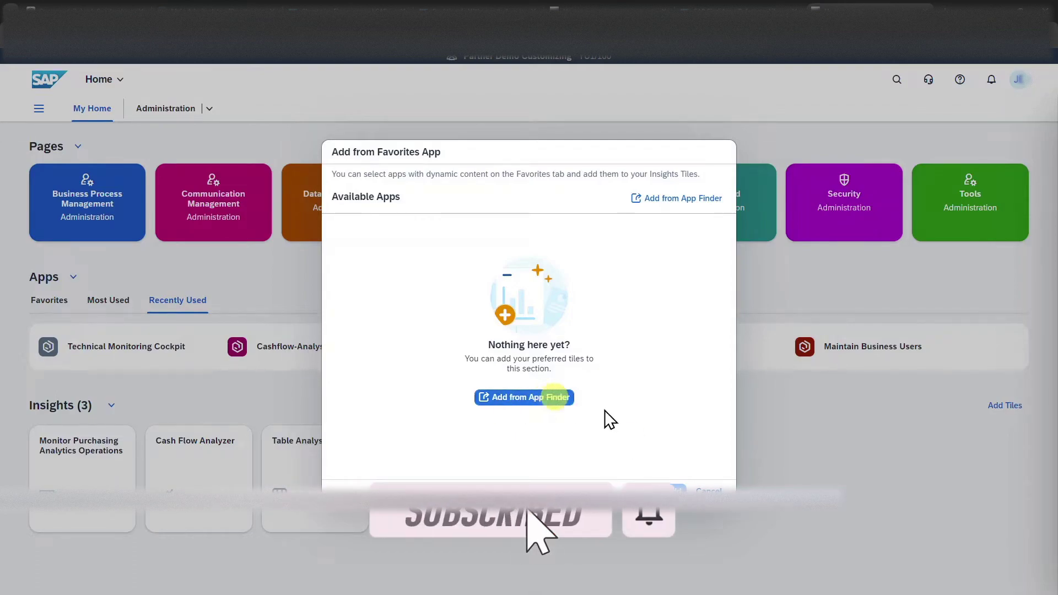
- Cancel the Add from Favorites App dialog, leaving Insights with its three tiles
left_click(709, 491)
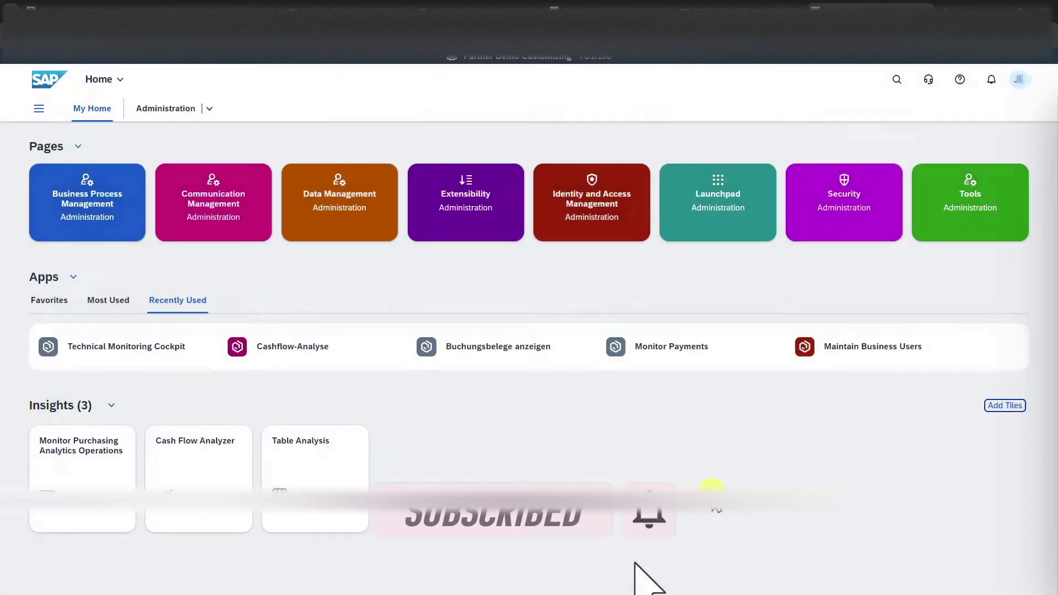
- Search All for 'payment', open Display Status of Payment Documents, then go back to My Home
left_click(896, 81)
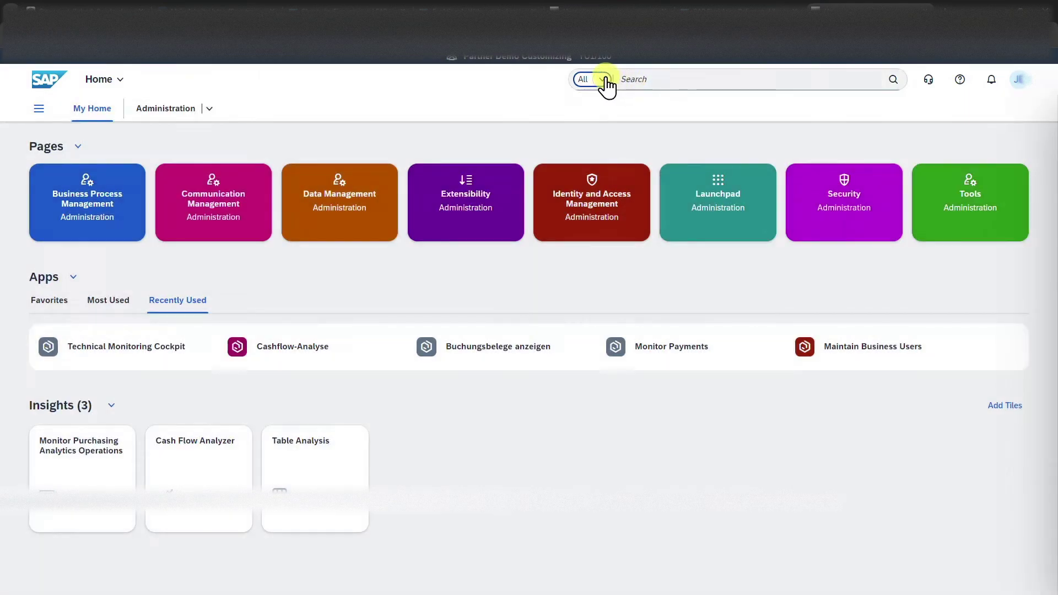
left_click(604, 80)
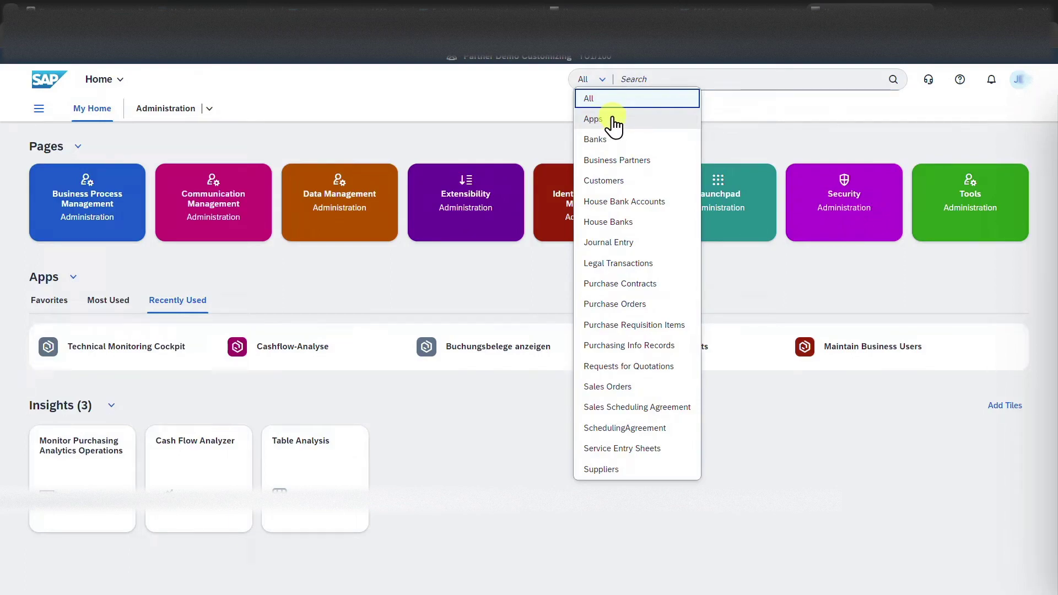
left_click(642, 79)
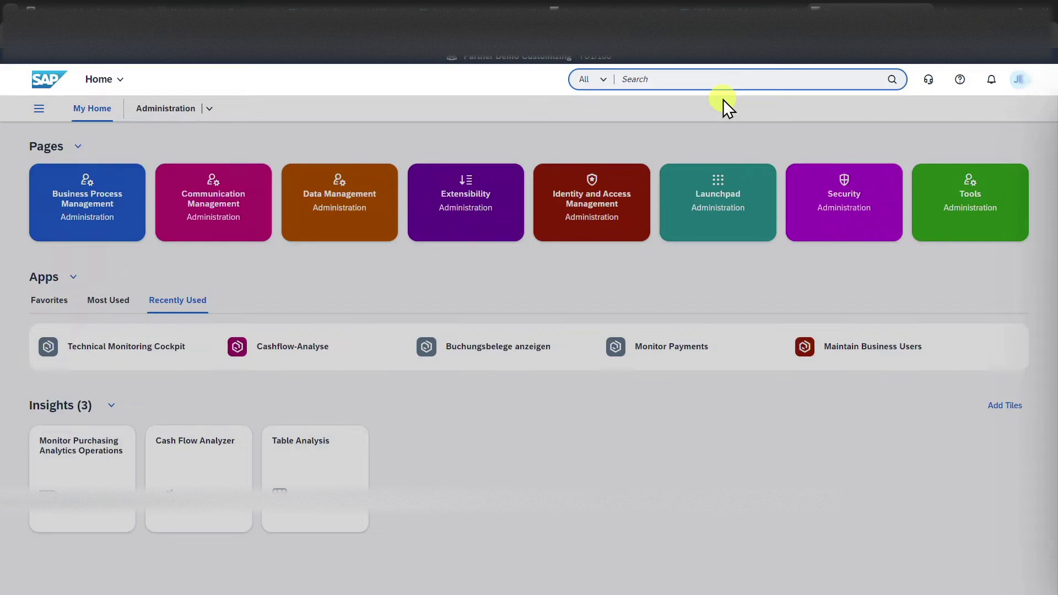
type("payment")
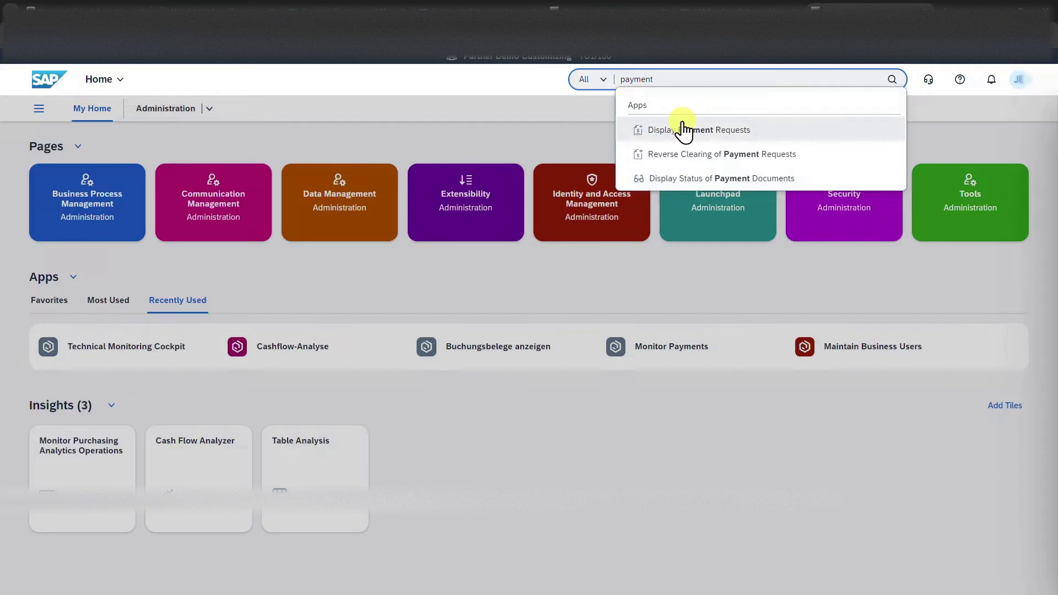
double_click(664, 82)
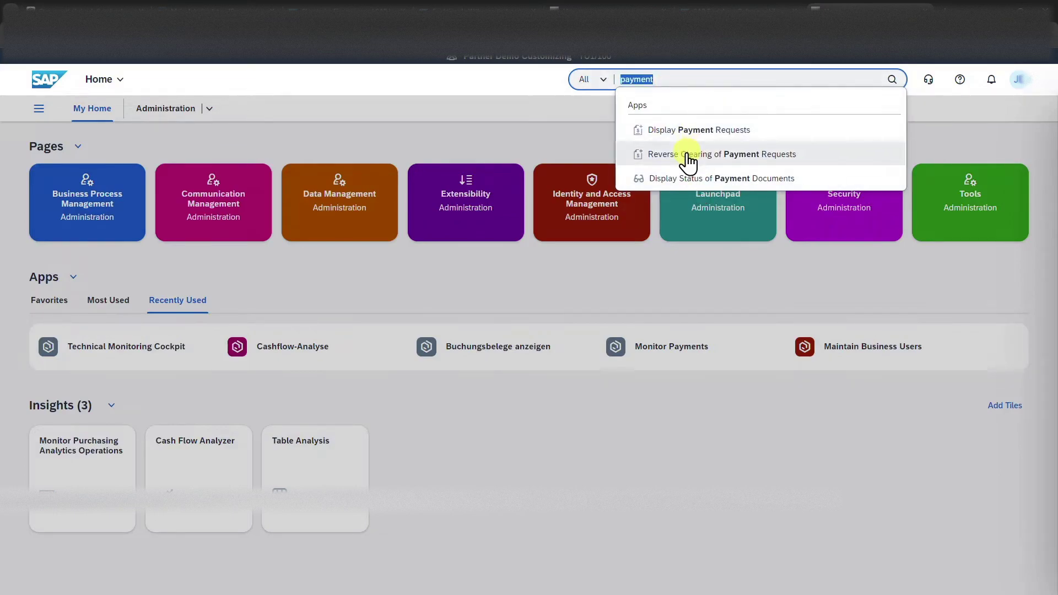
left_click(689, 177)
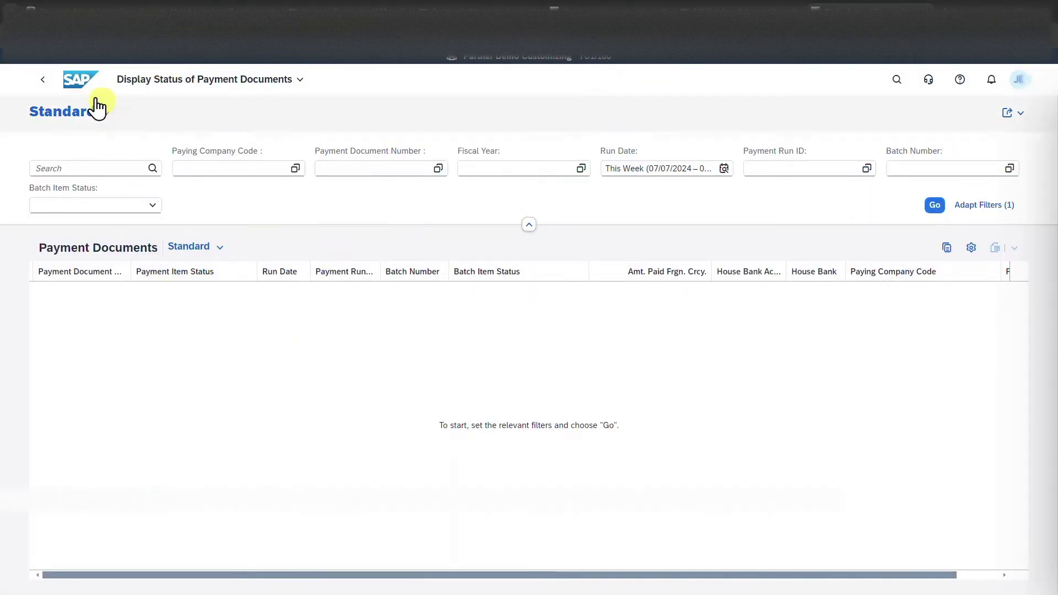
left_click(44, 80)
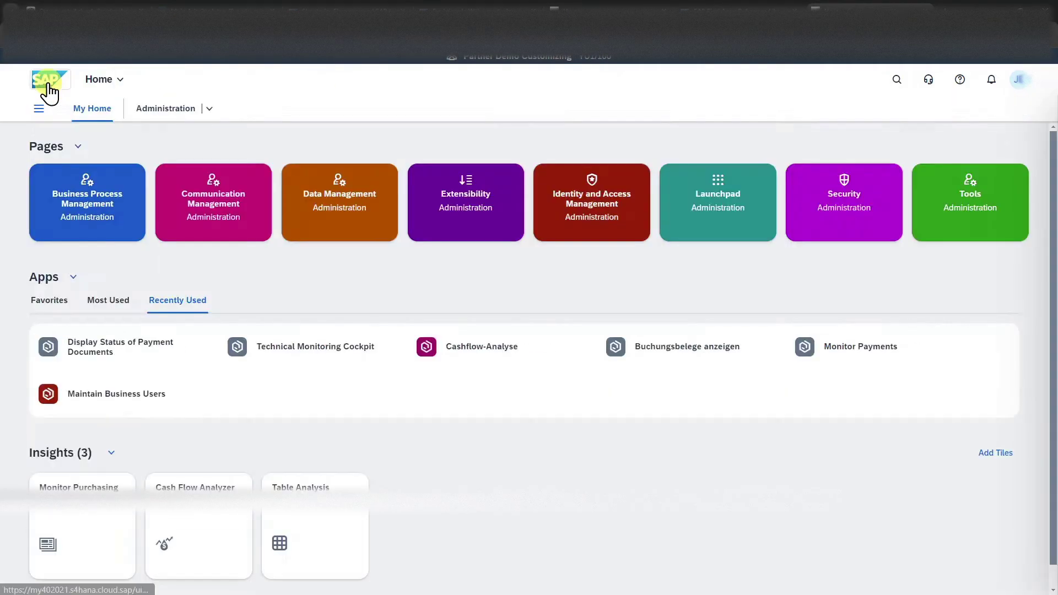
left_click(922, 83)
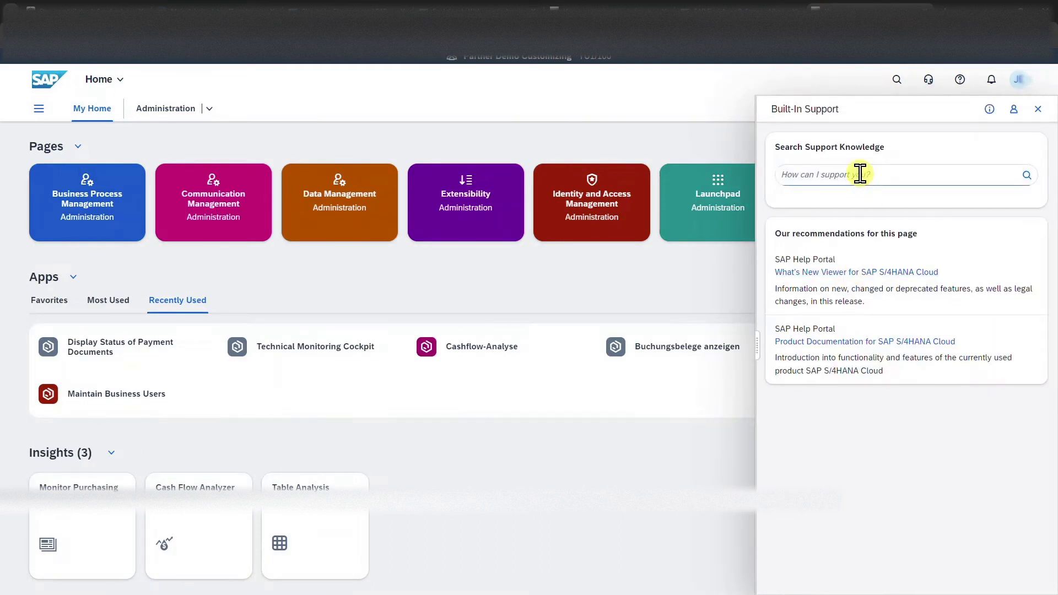
left_click(859, 174)
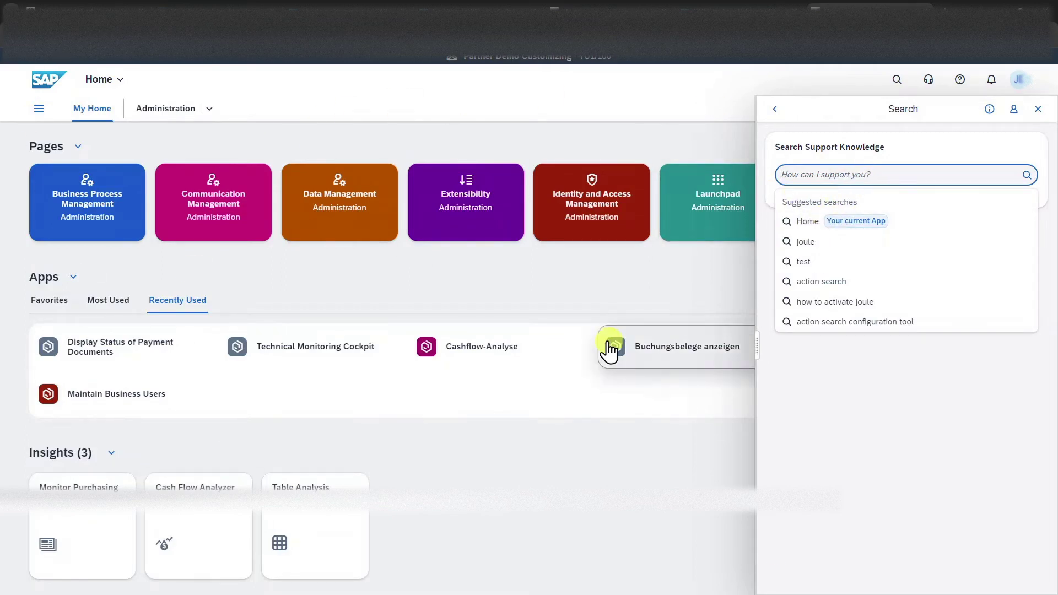
left_click(808, 222)
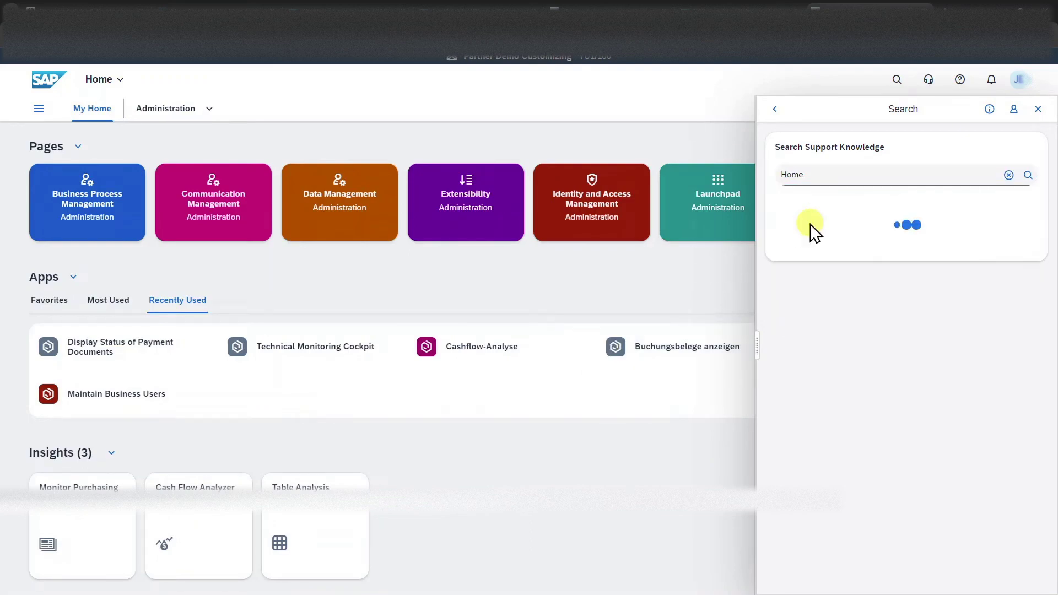
scroll(879, 309, "down", 3)
scroll(857, 351, "down", 1)
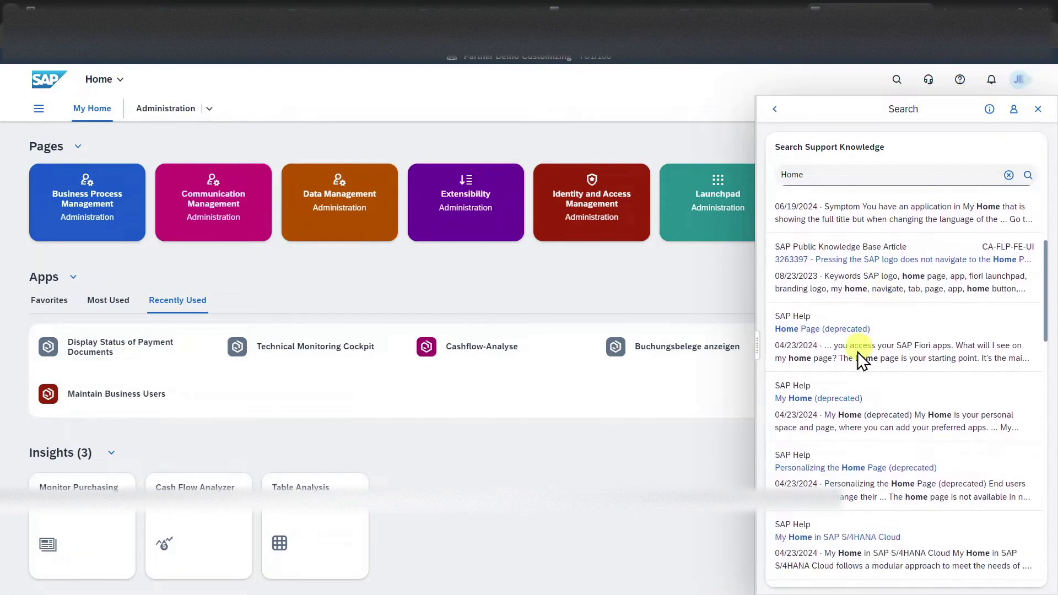
scroll(847, 372, "down", 1)
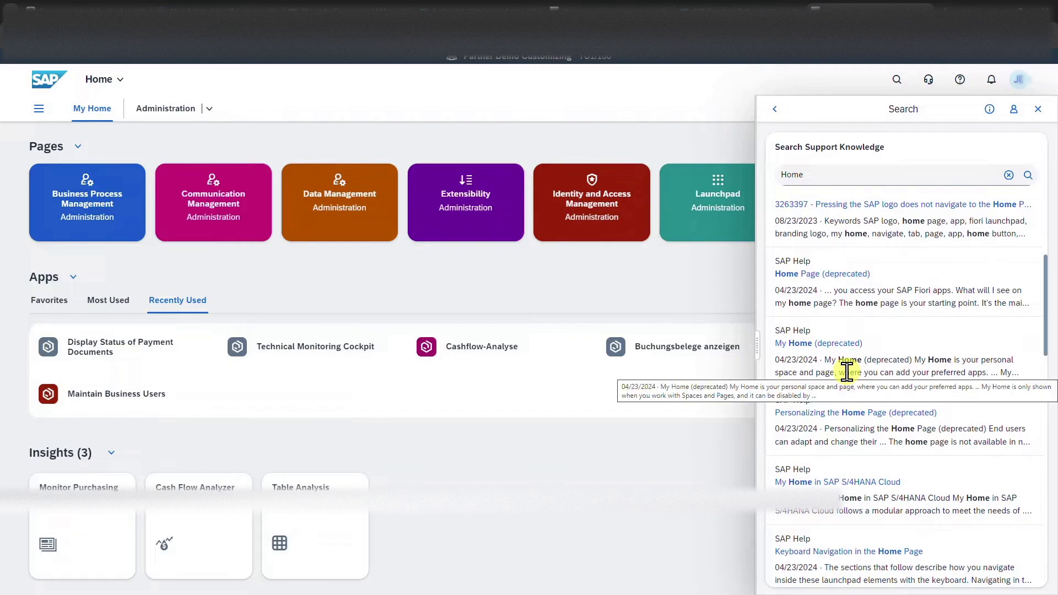
scroll(930, 246, "up", 4)
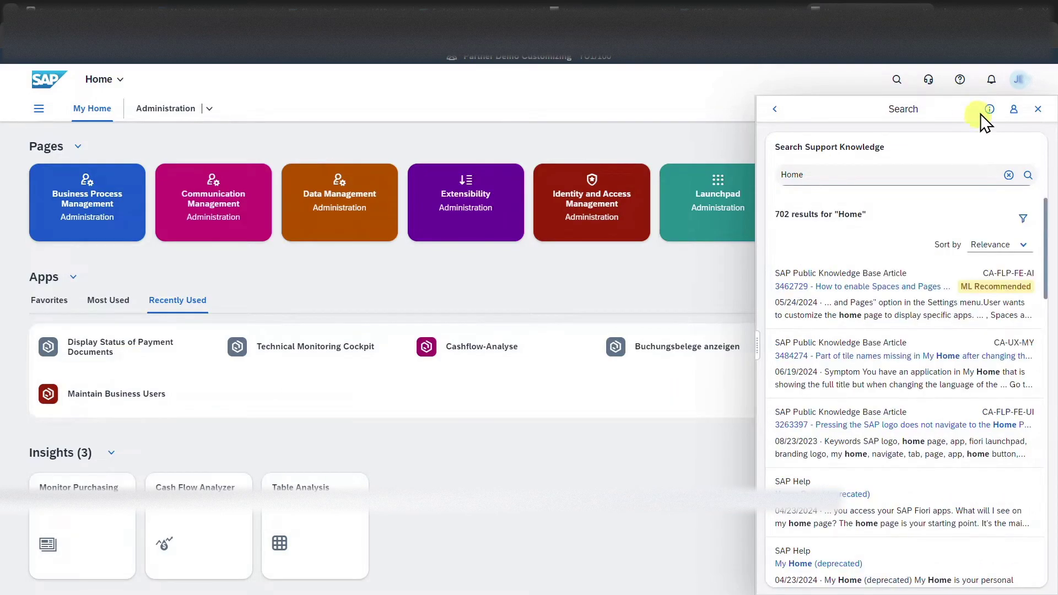
left_click(989, 109)
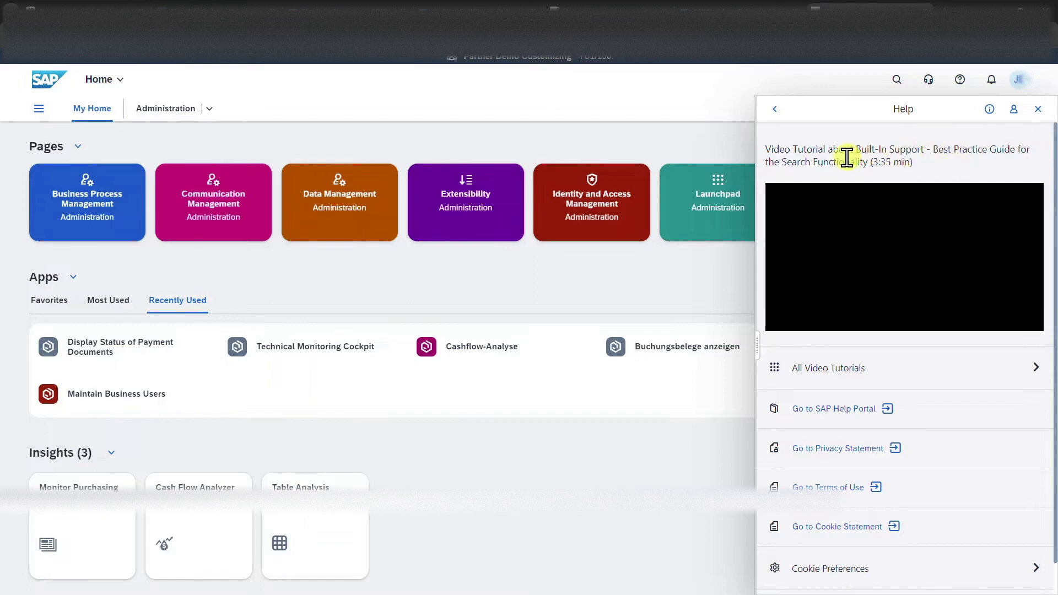
mouse_move(866, 194)
scroll(870, 314, "down", 1)
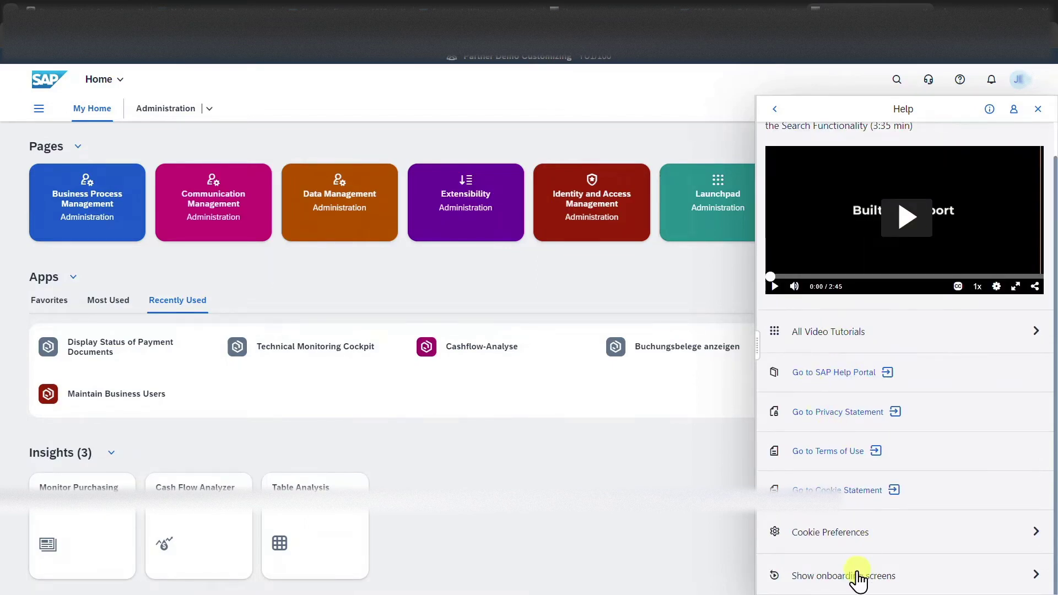
scroll(1003, 142, "up", 1)
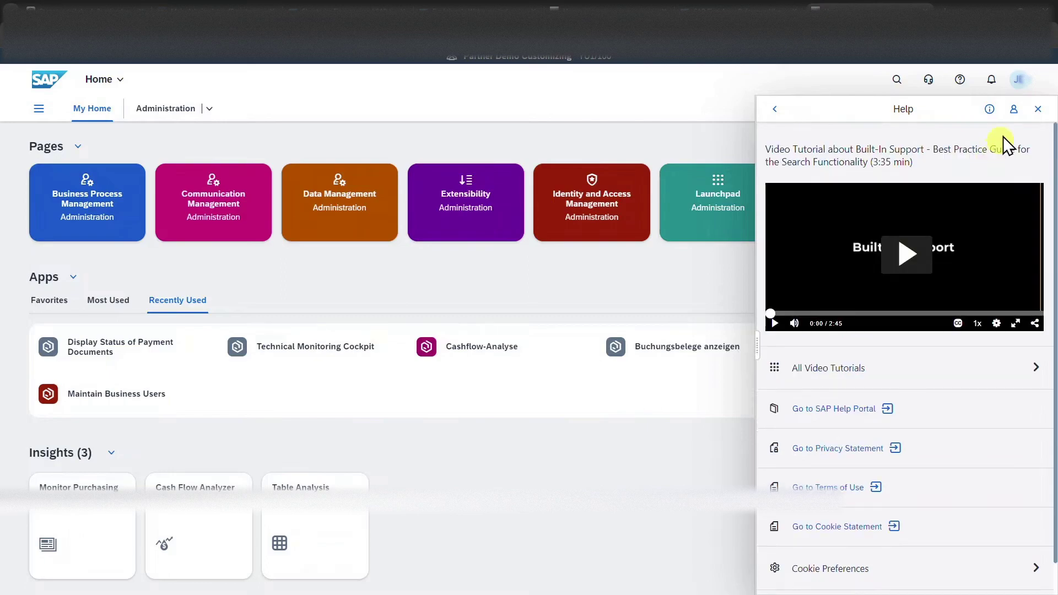
left_click(1013, 110)
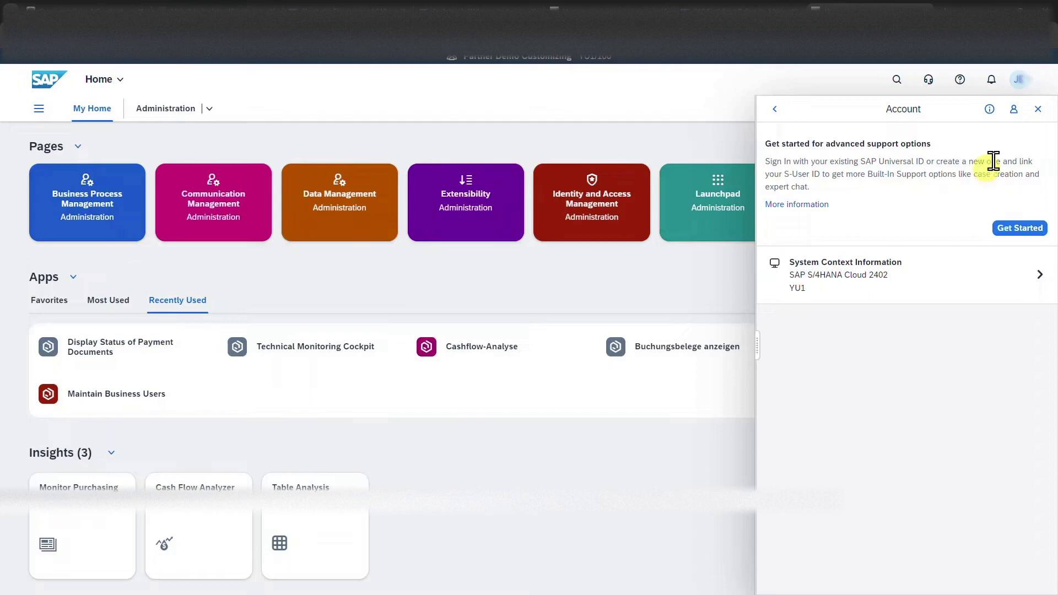
left_click(1038, 110)
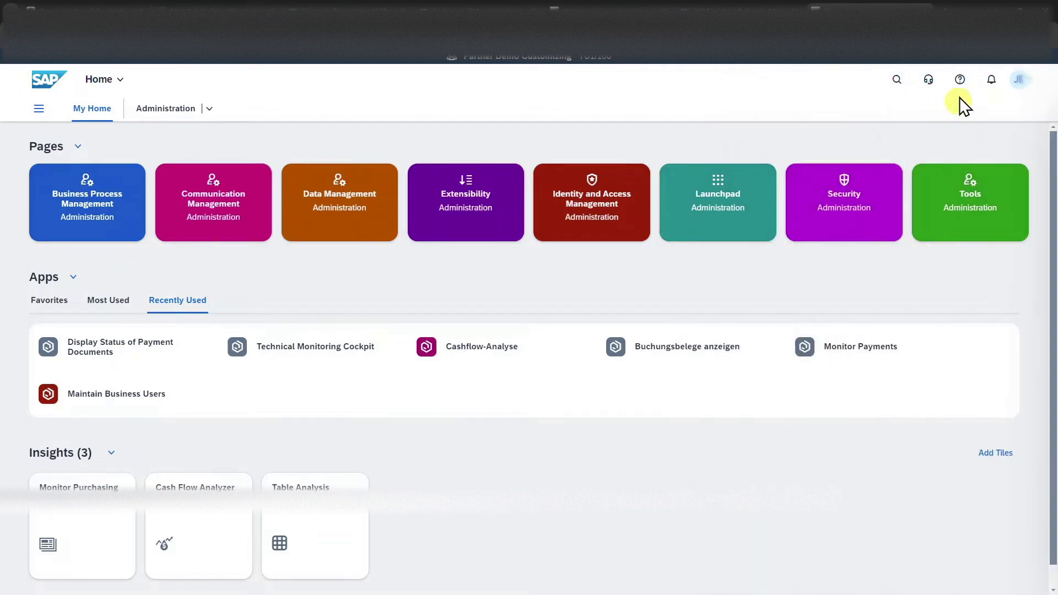
- Turn on page help topics and read the explanations for Home, Pages and Apps
left_click(959, 83)
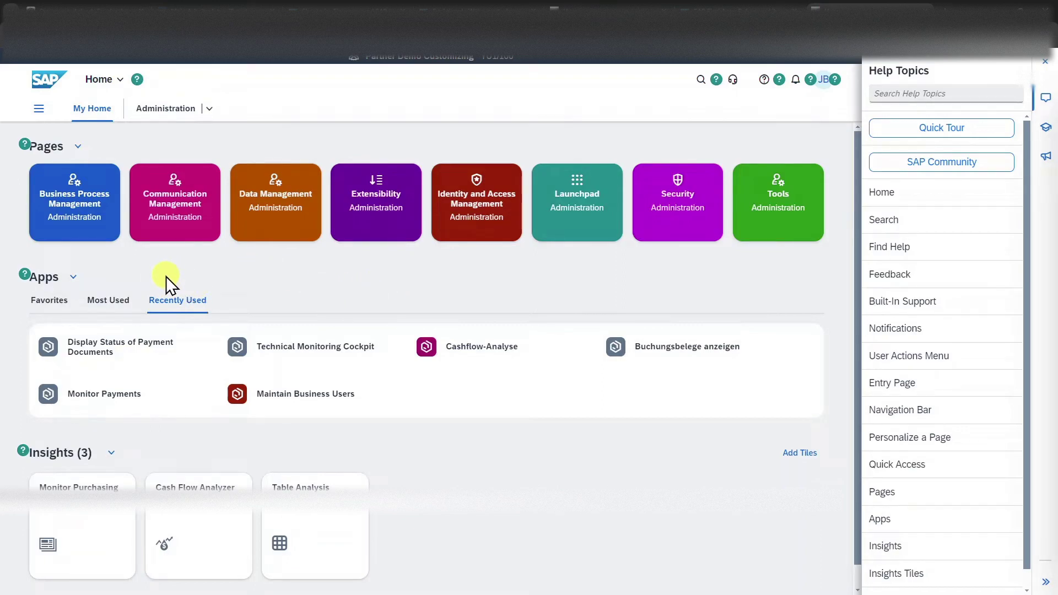
left_click(137, 79)
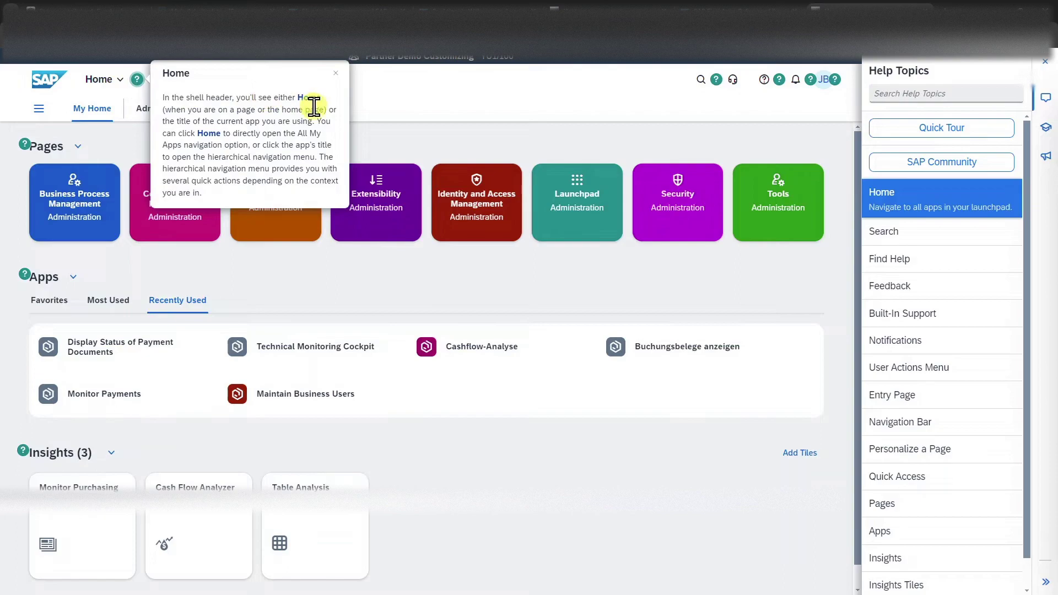
left_click(31, 142)
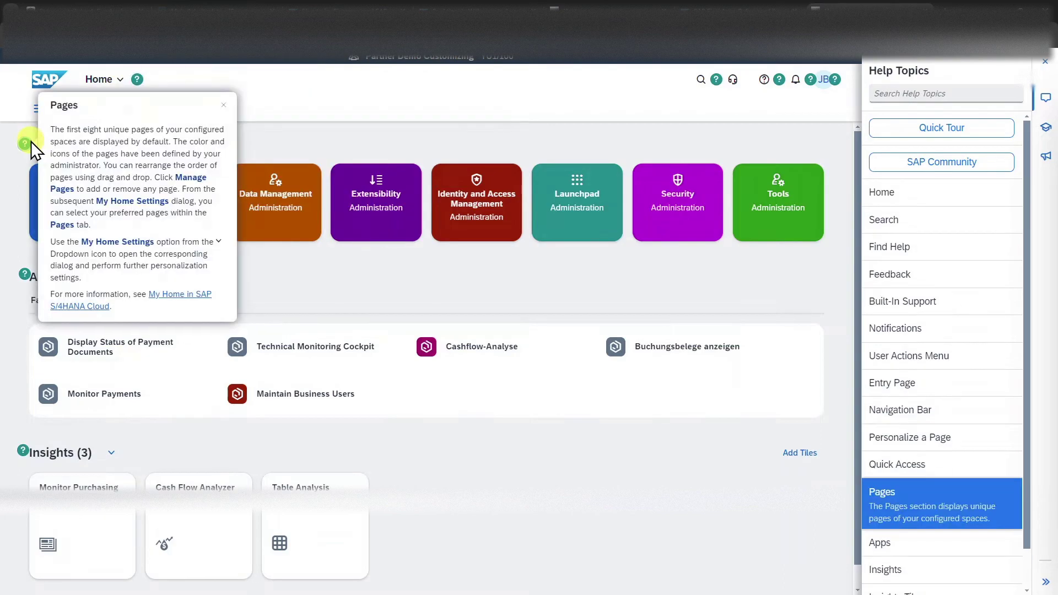
left_click(24, 273)
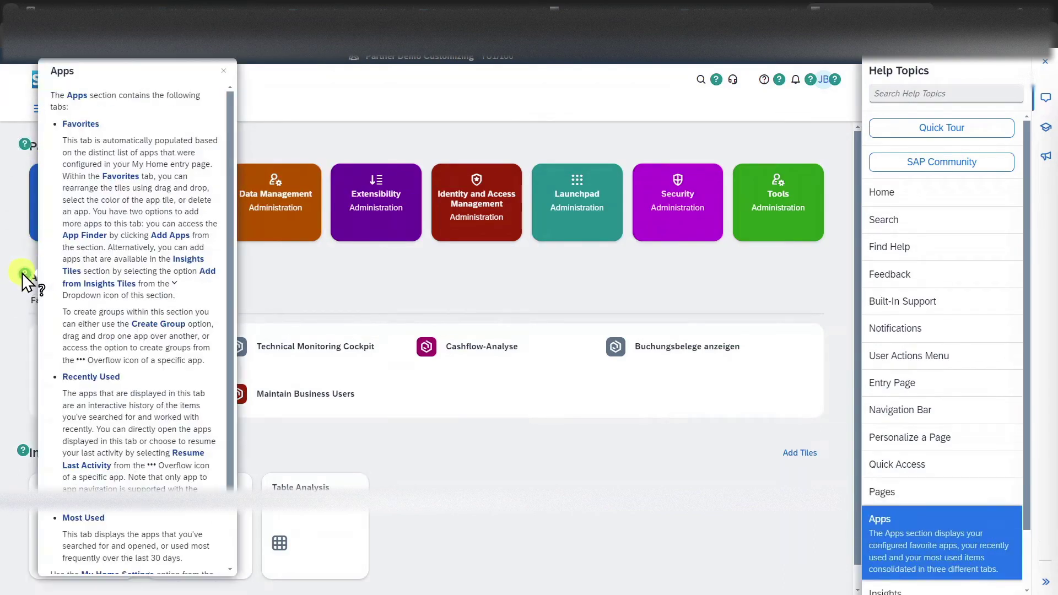
left_click(931, 128)
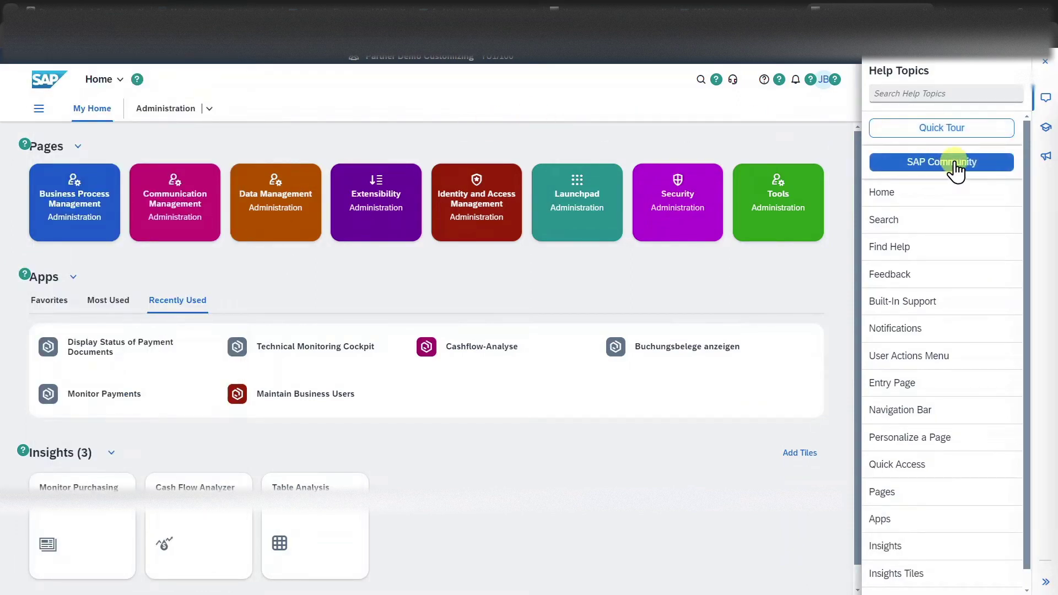
- Read the Search, Find Help and Feedback explanations, then browse Learning and What's New
scroll(941, 291, "down", 1)
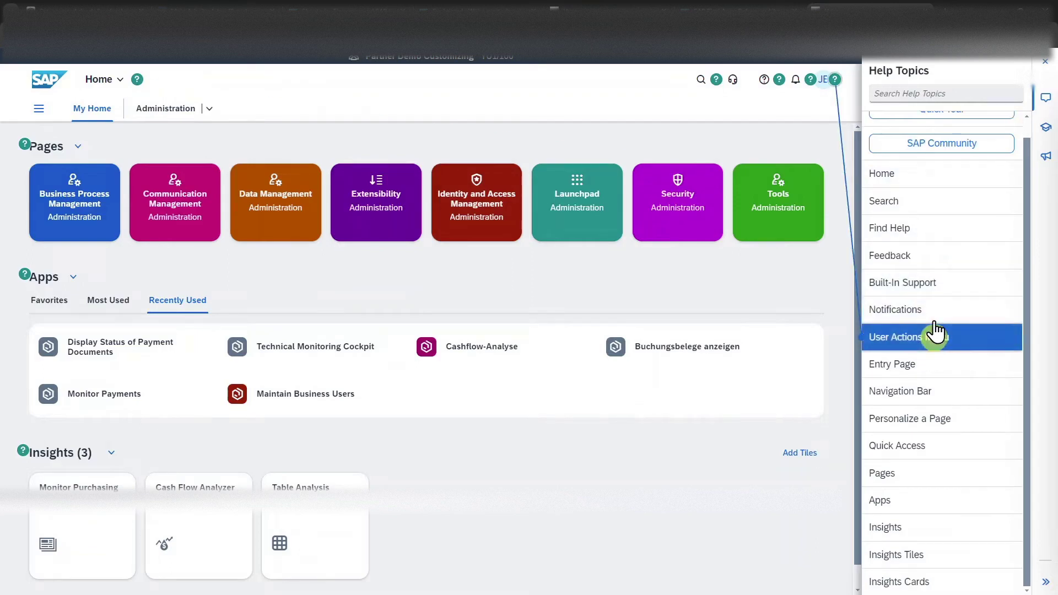
mouse_move(959, 190)
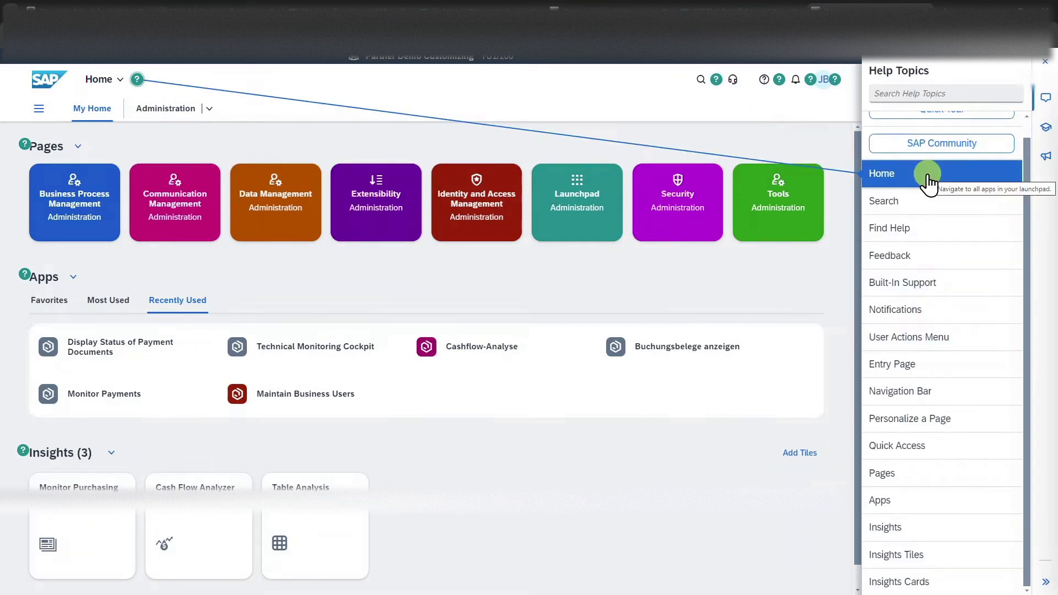
mouse_move(925, 207)
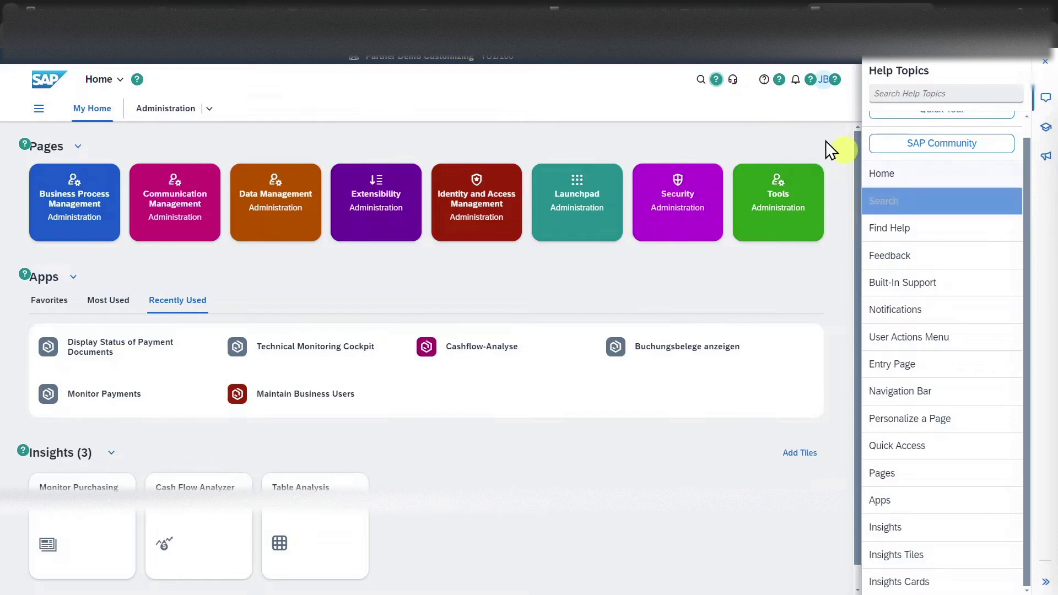
left_click(719, 82)
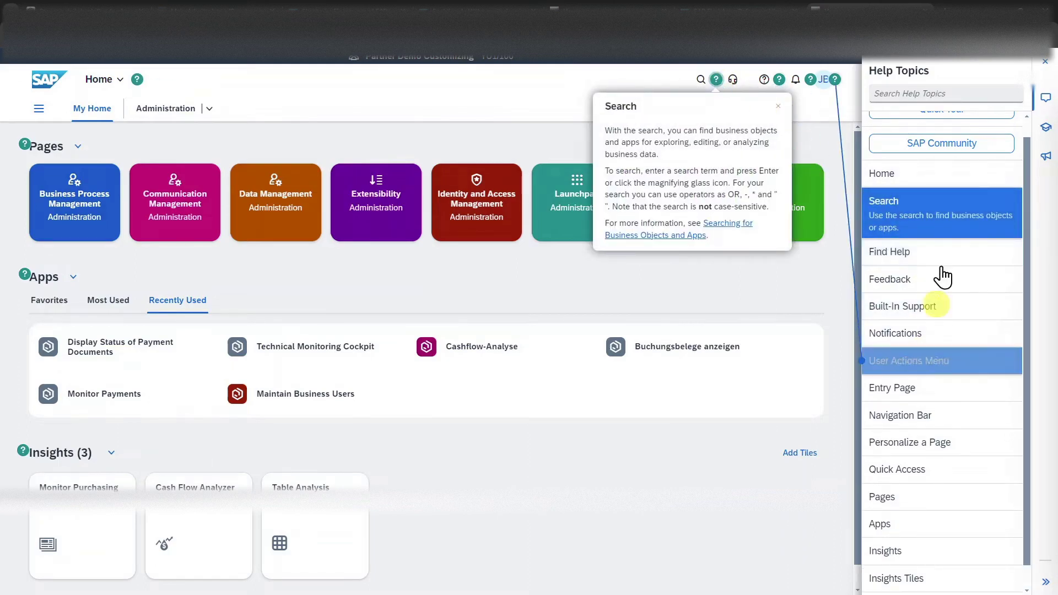
left_click(903, 252)
left_click(910, 264)
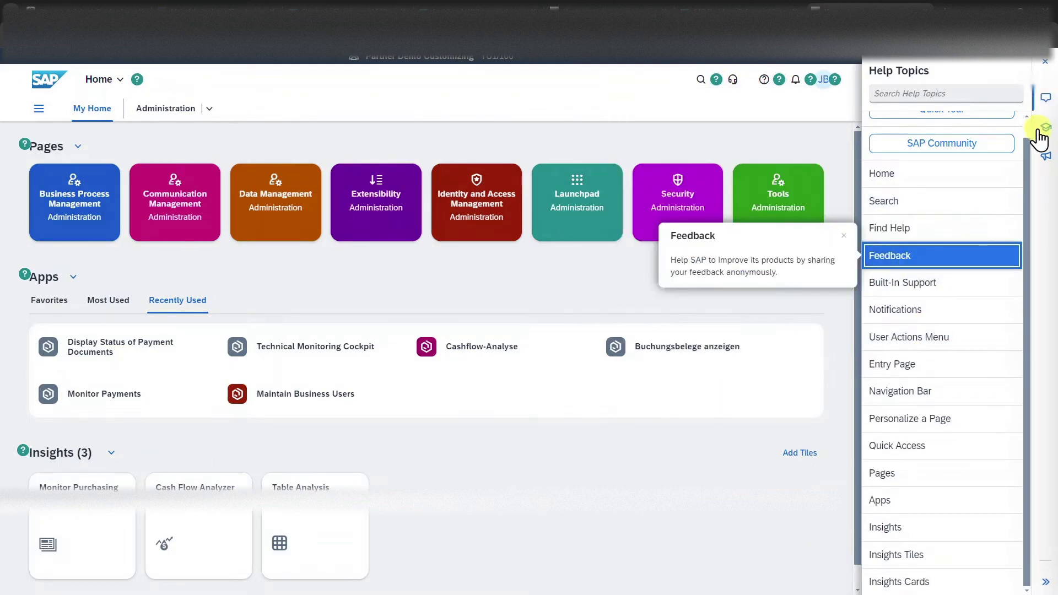
left_click(1047, 99)
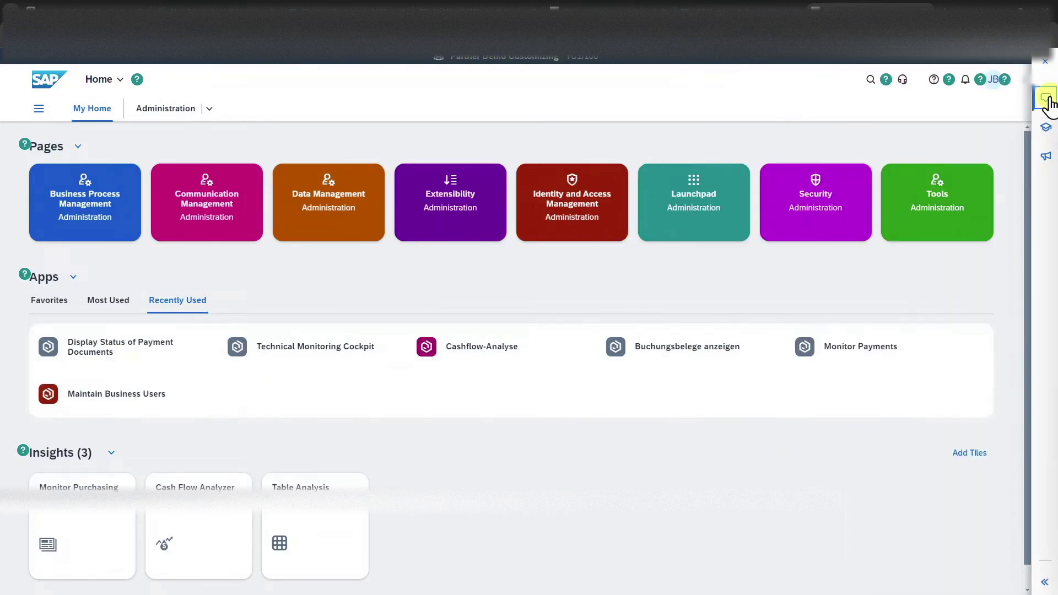
left_click(1047, 128)
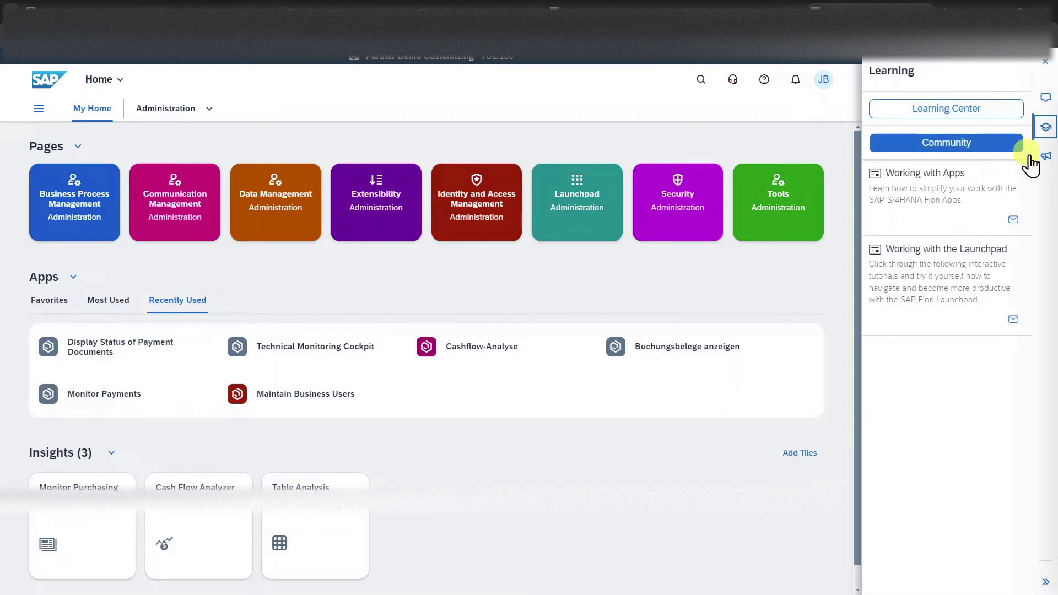
left_click(1045, 160)
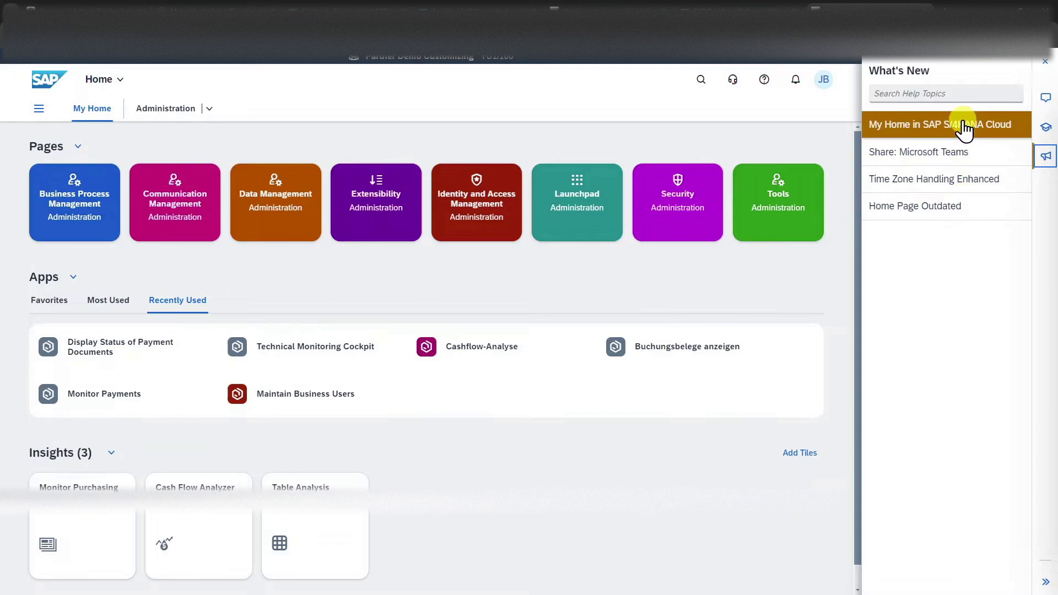
- Close the What's New panel, check the empty notifications list, and open the user menu
left_click(1048, 70)
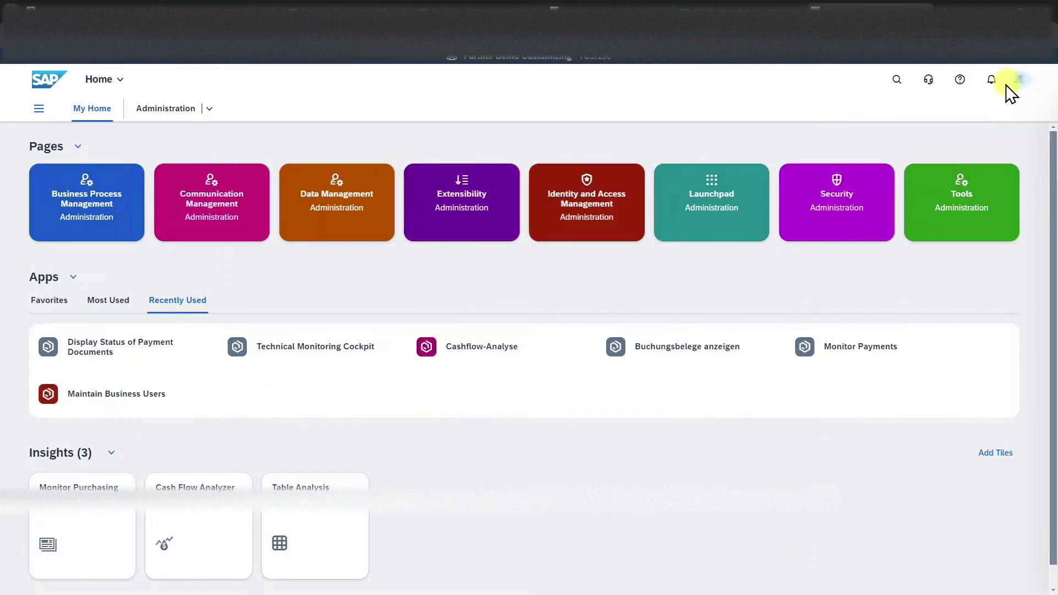
left_click(991, 80)
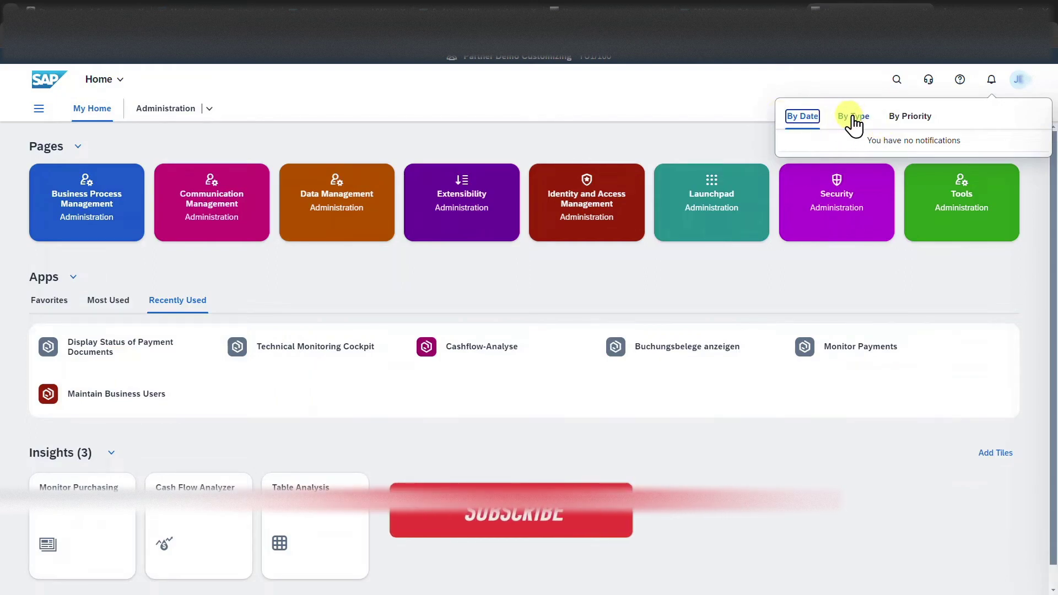
left_click(1028, 113)
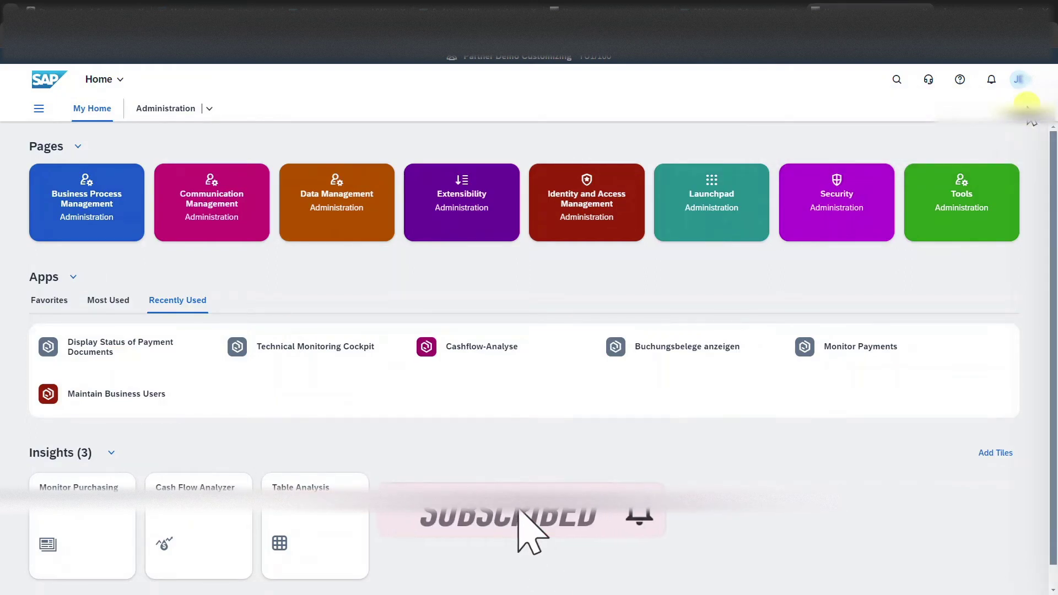
left_click(1019, 82)
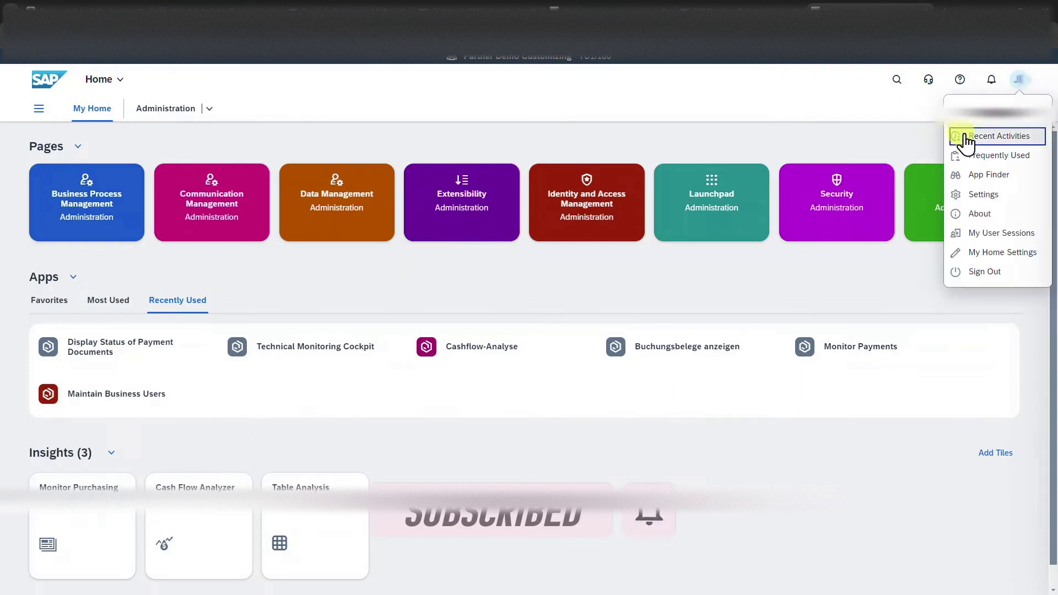
left_click(1005, 138)
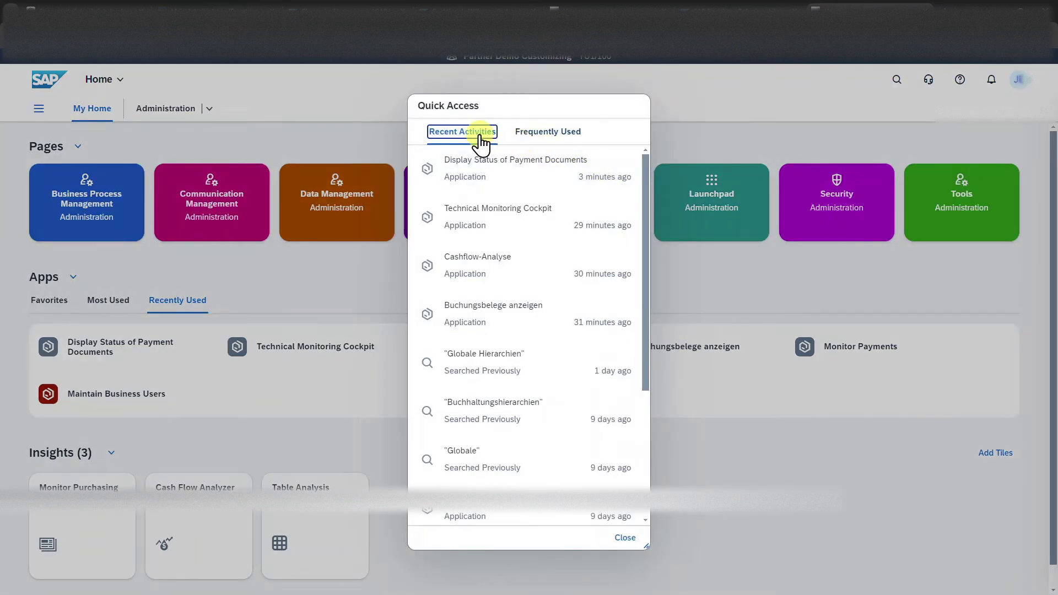
left_click_drag(551, 142, 551, 147)
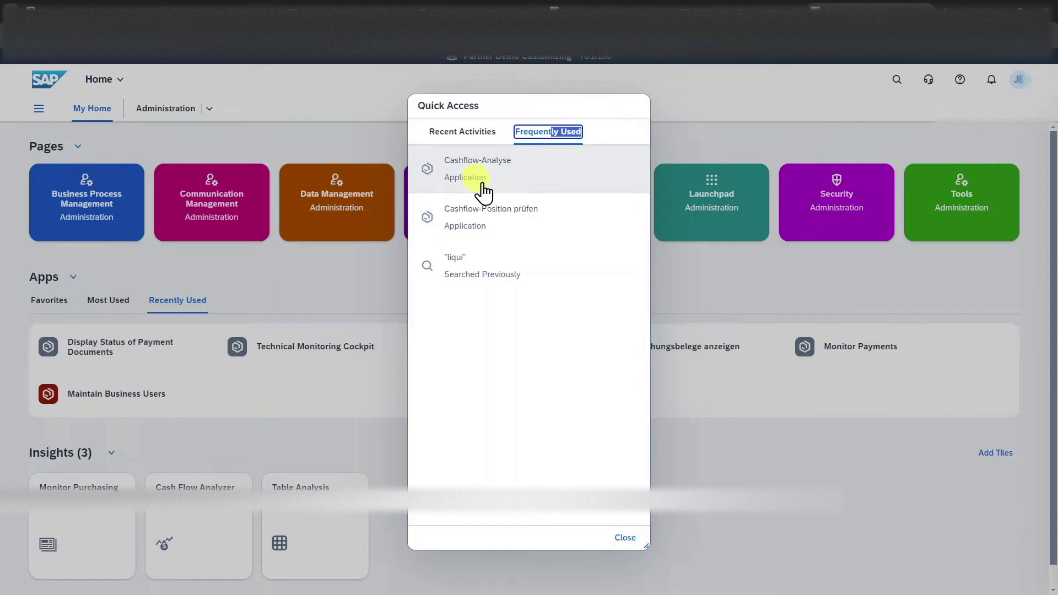
key("Escape")
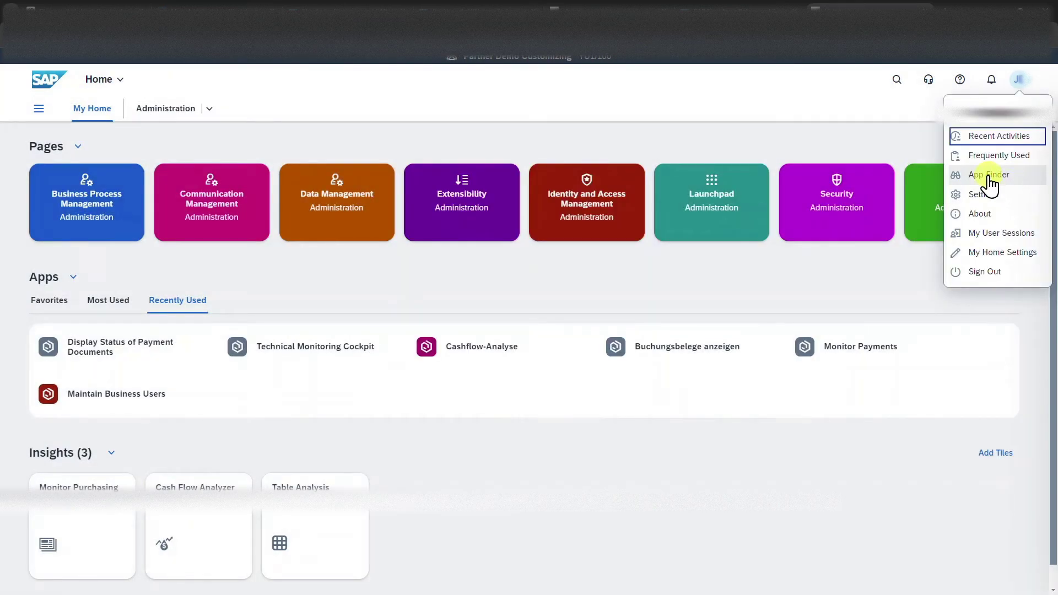
- Add the Manage Banks tile from App Finder to the My Home page, then return home
left_click(989, 177)
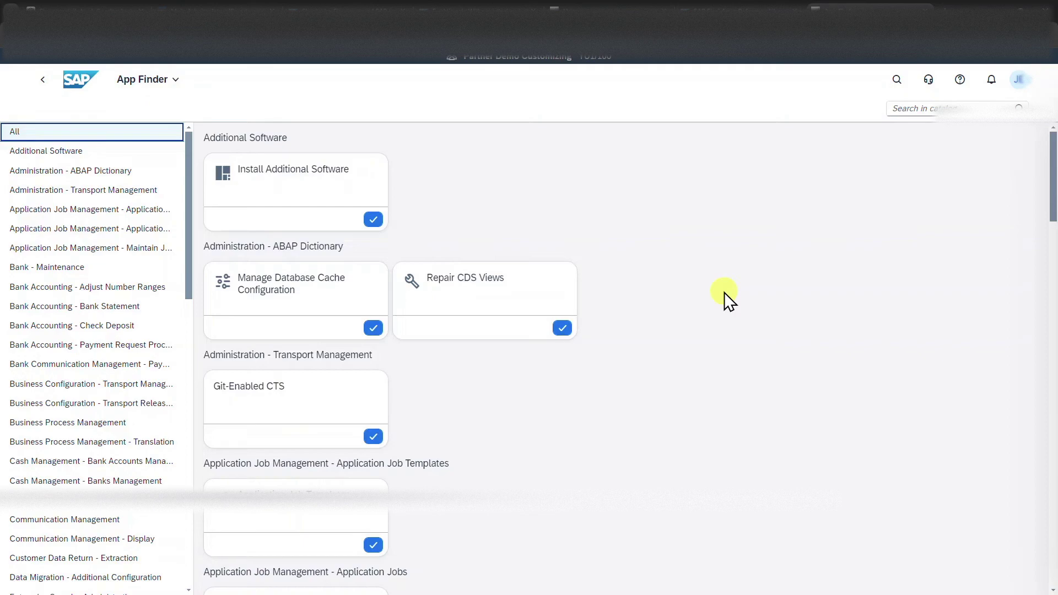
scroll(724, 292, "down", 10)
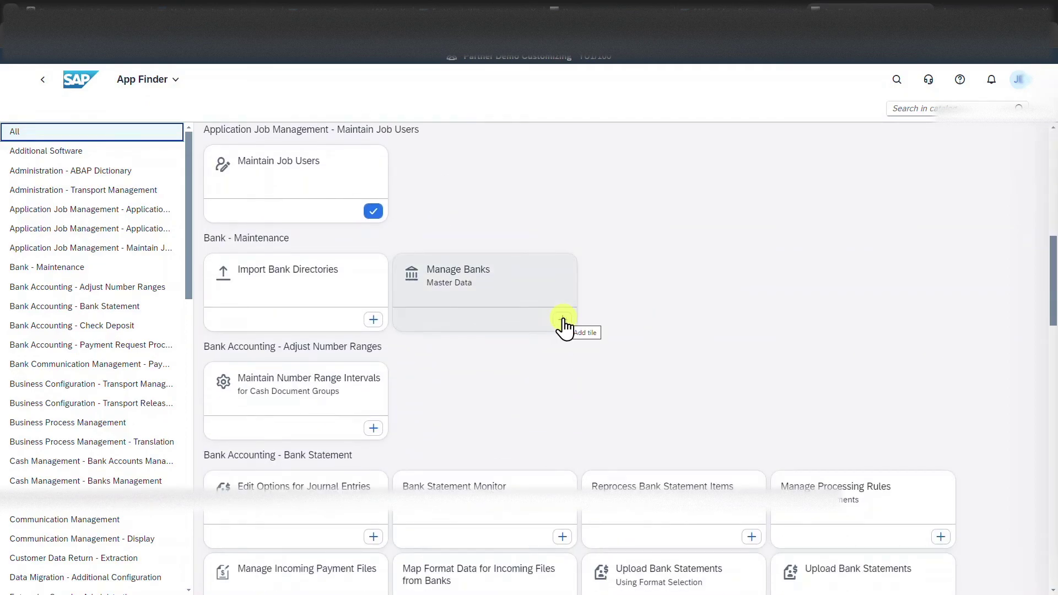
left_click(563, 325)
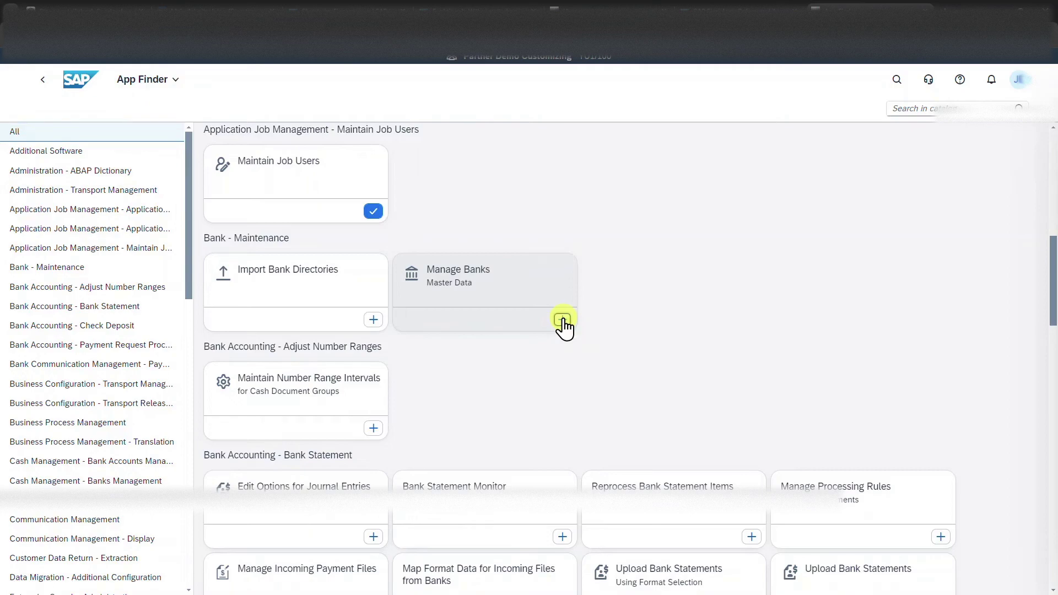
scroll(547, 427, "down", 2)
scroll(545, 427, "down", 2)
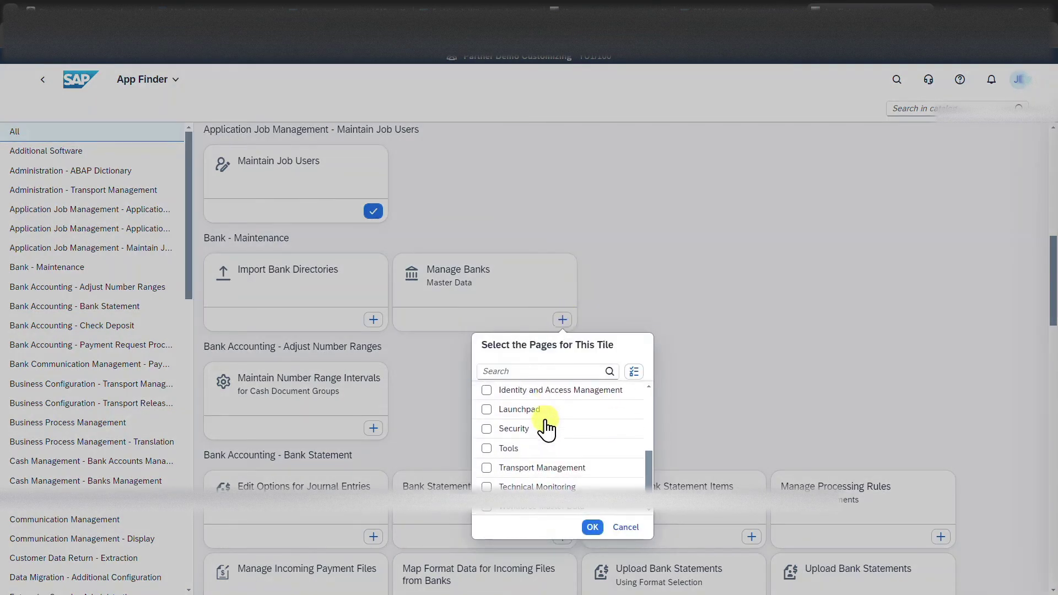
scroll(543, 424, "up", 4)
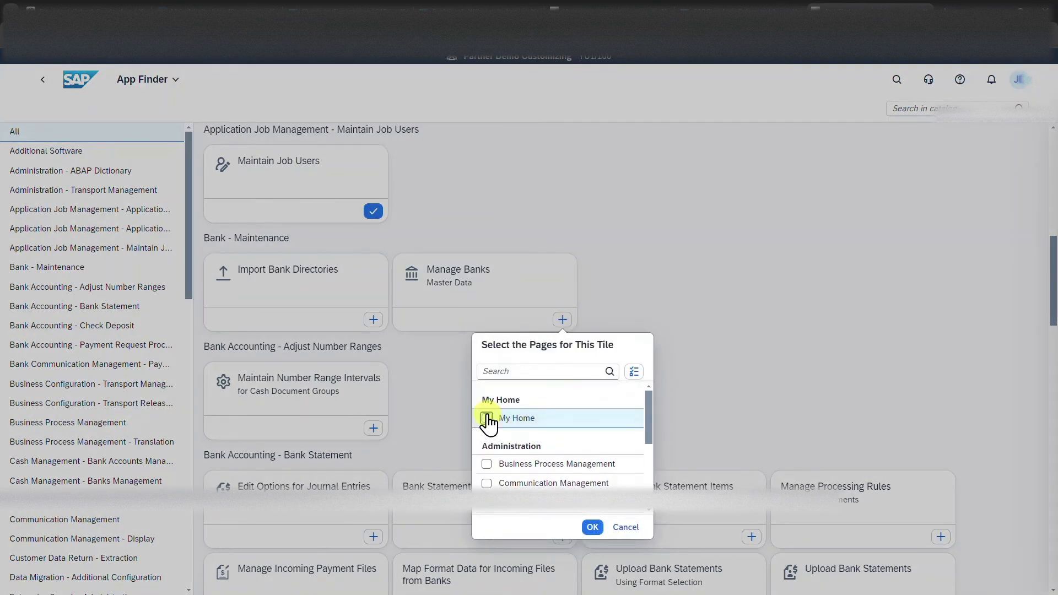
scroll(523, 432, "down", 2)
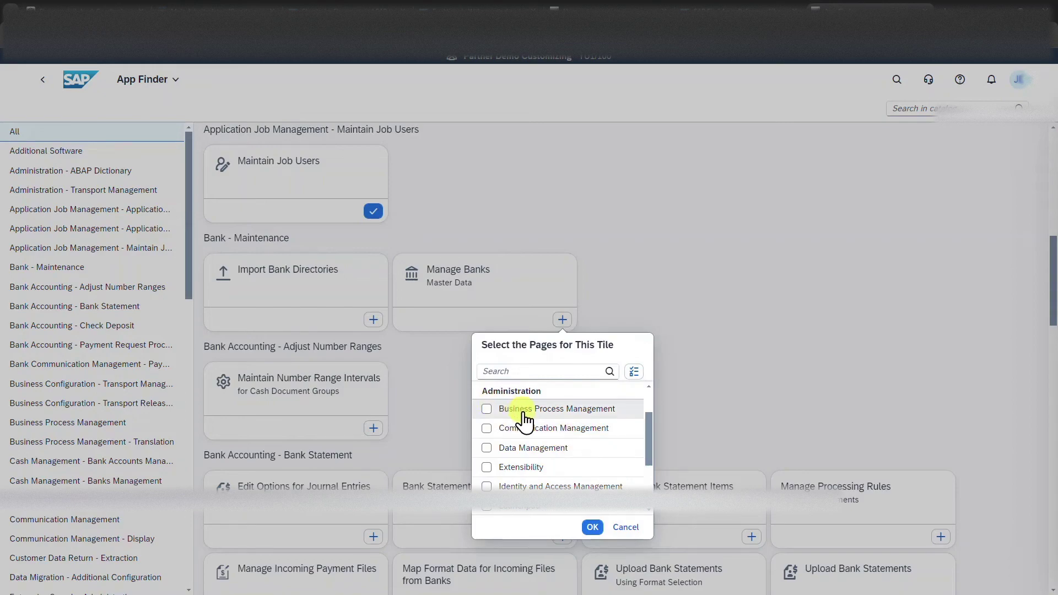
scroll(537, 435, "down", 3)
left_click(592, 527)
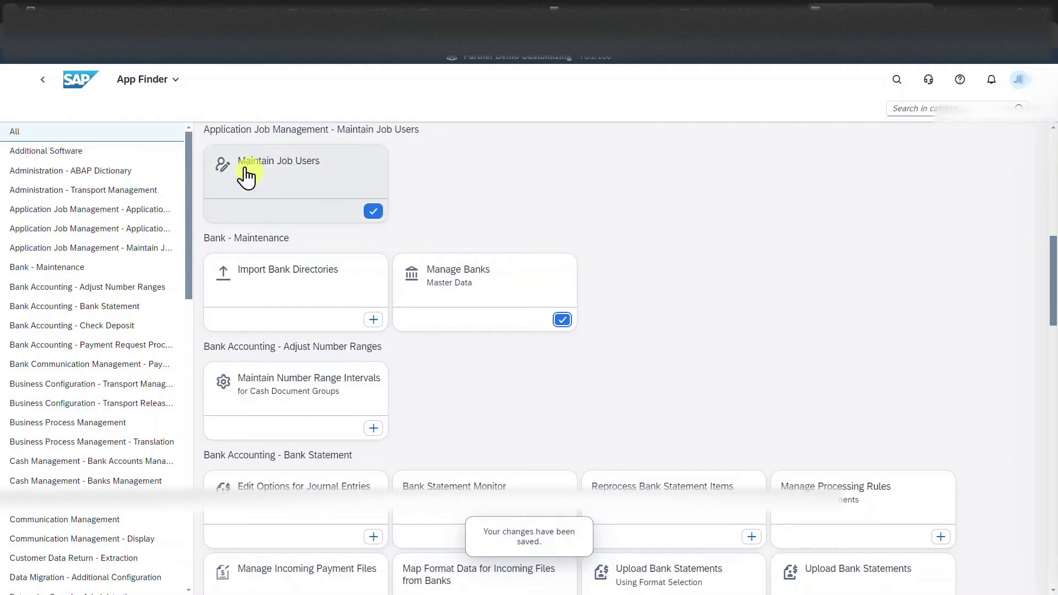
left_click(87, 83)
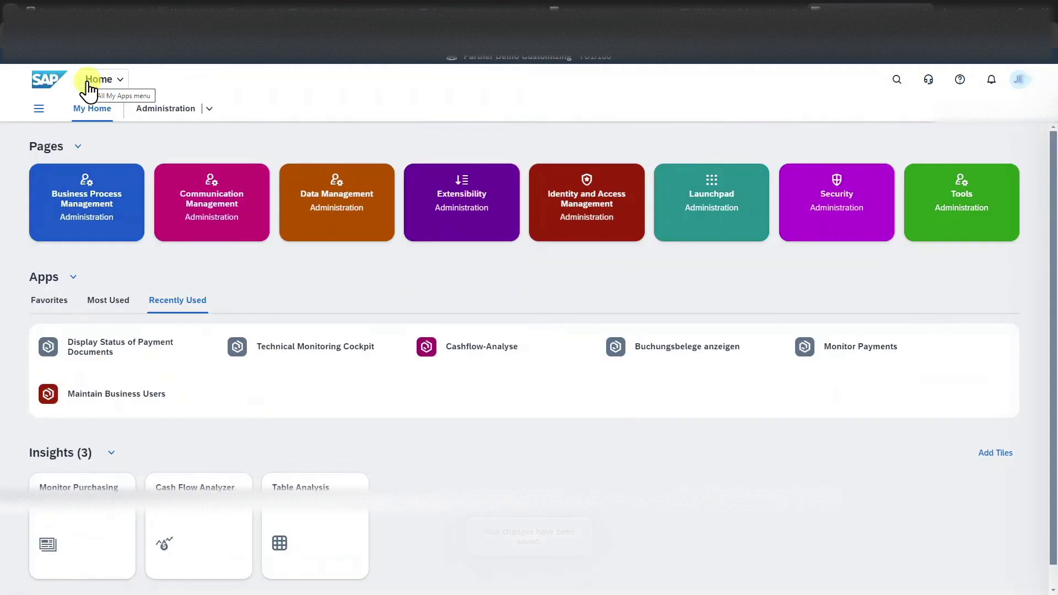
- Show the Favorites apps with Manage Banks beside the Payments group, then open the user menu
left_click(61, 300)
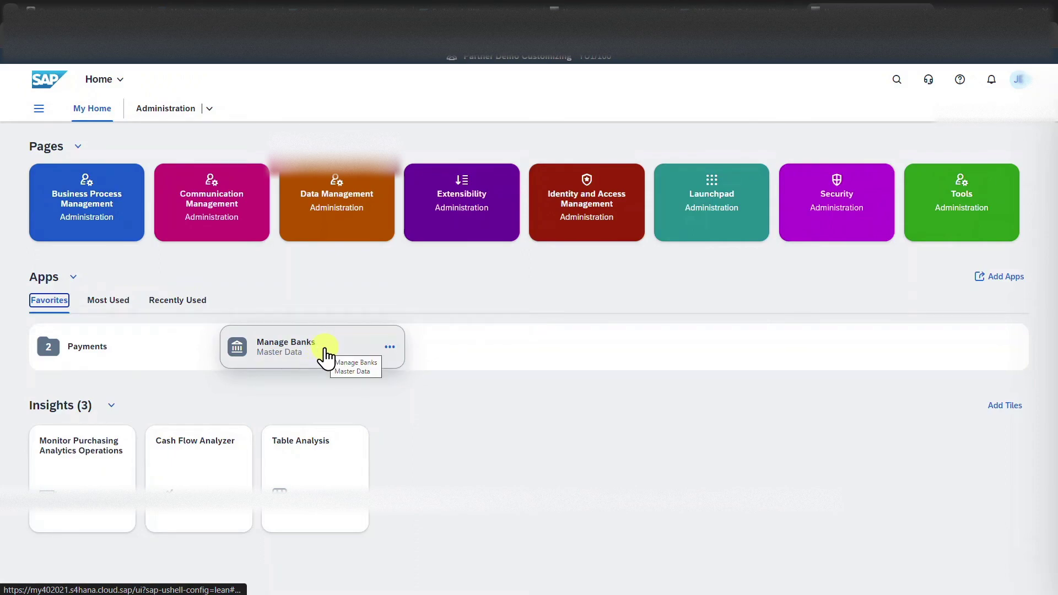
left_click(1018, 81)
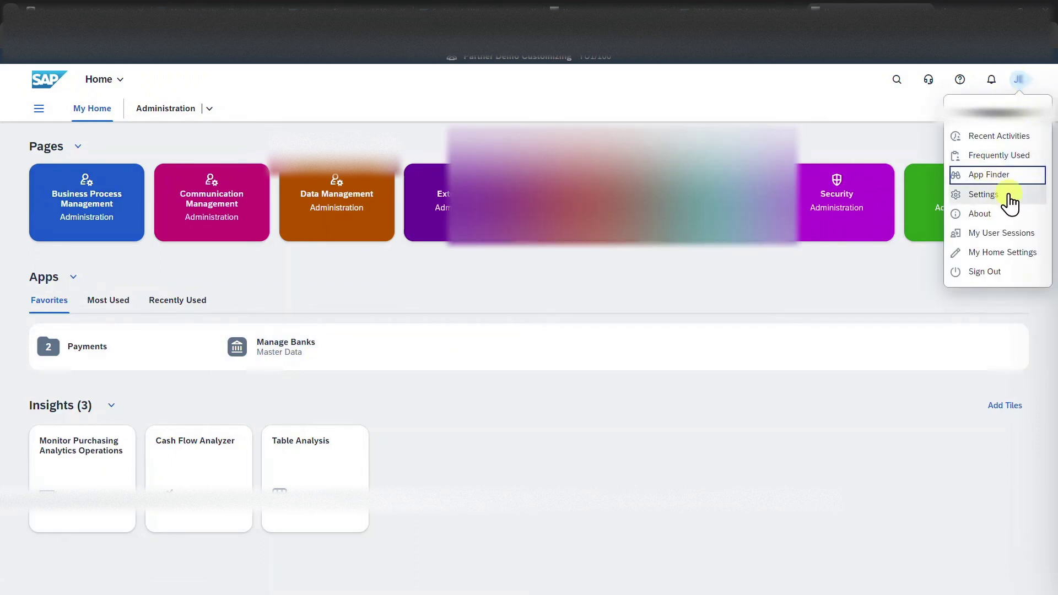
- Apply and save the SAP High Contrast Black (SAP Belize) appearance theme
left_click(982, 194)
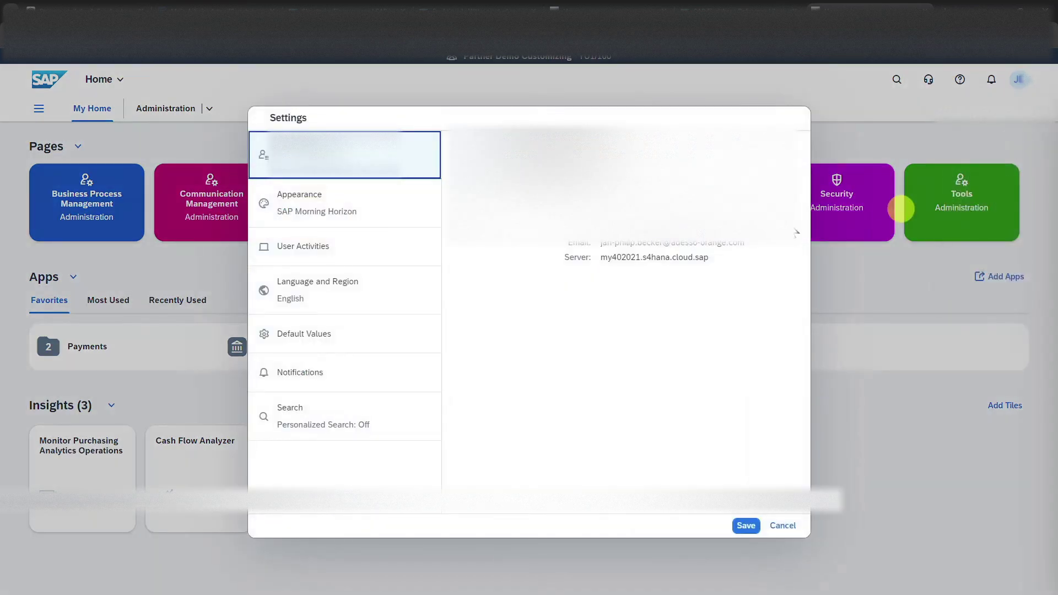
left_click(352, 205)
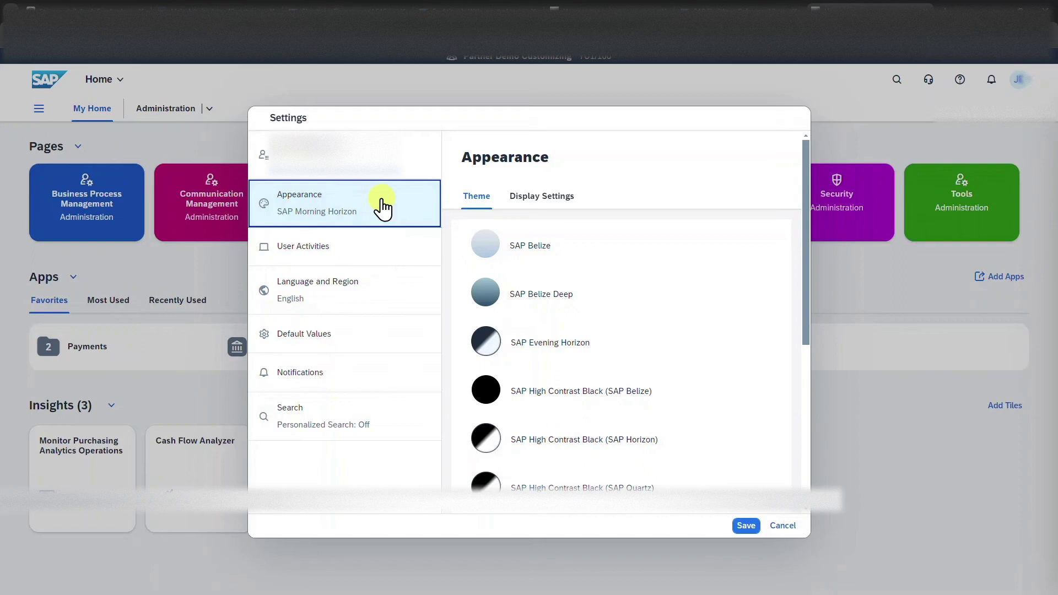
scroll(491, 279, "down", 4)
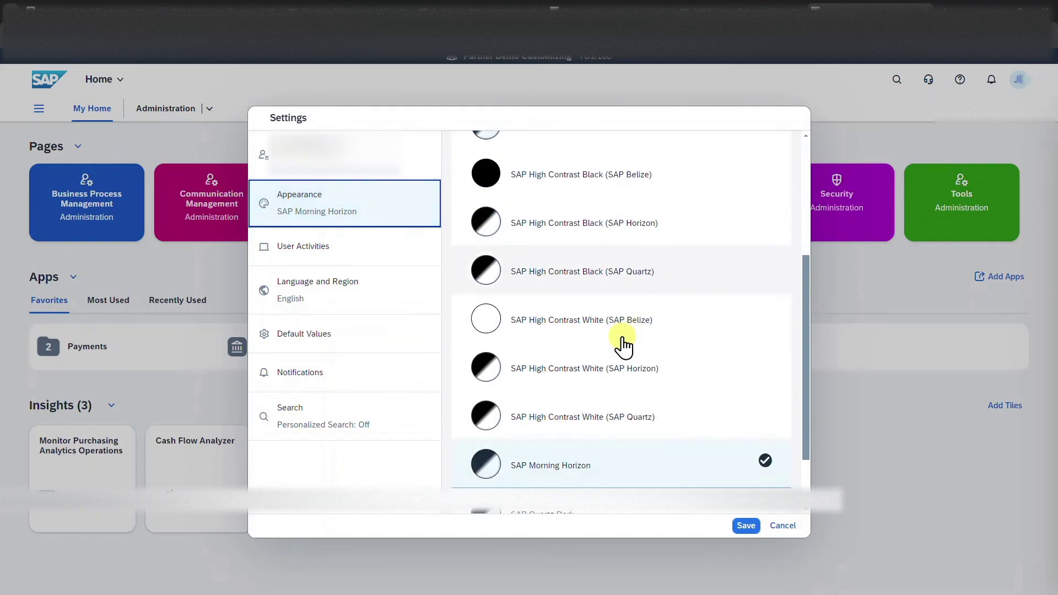
scroll(575, 463, "down", 2)
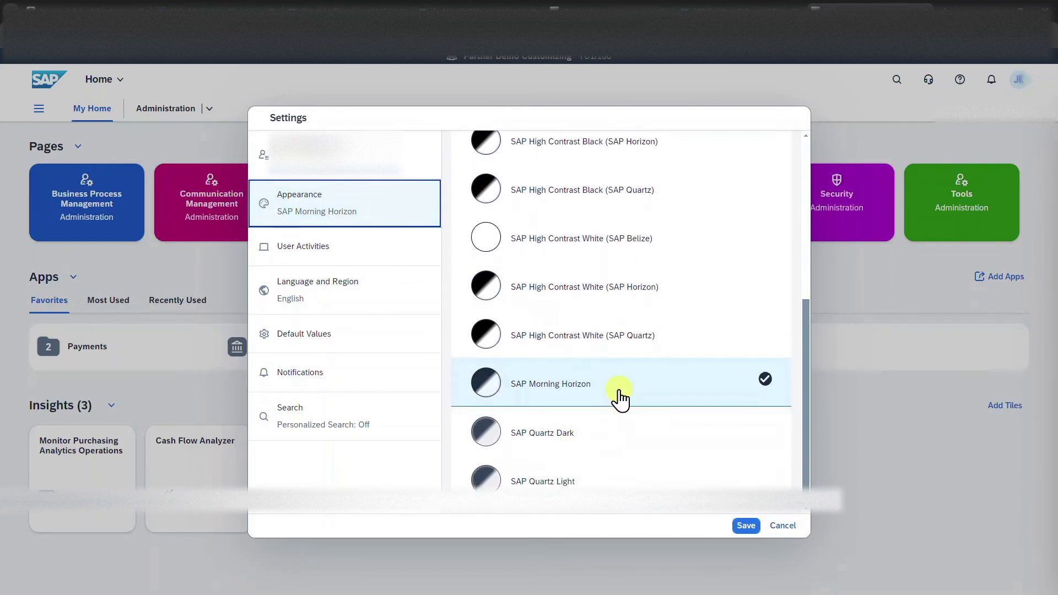
scroll(616, 396, "up", 3)
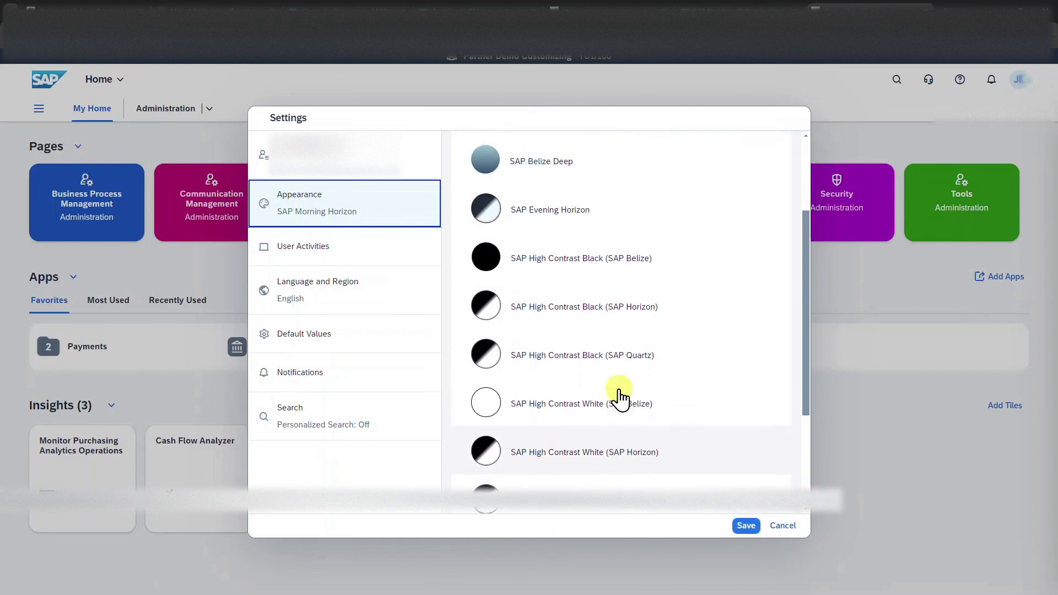
left_click(587, 272)
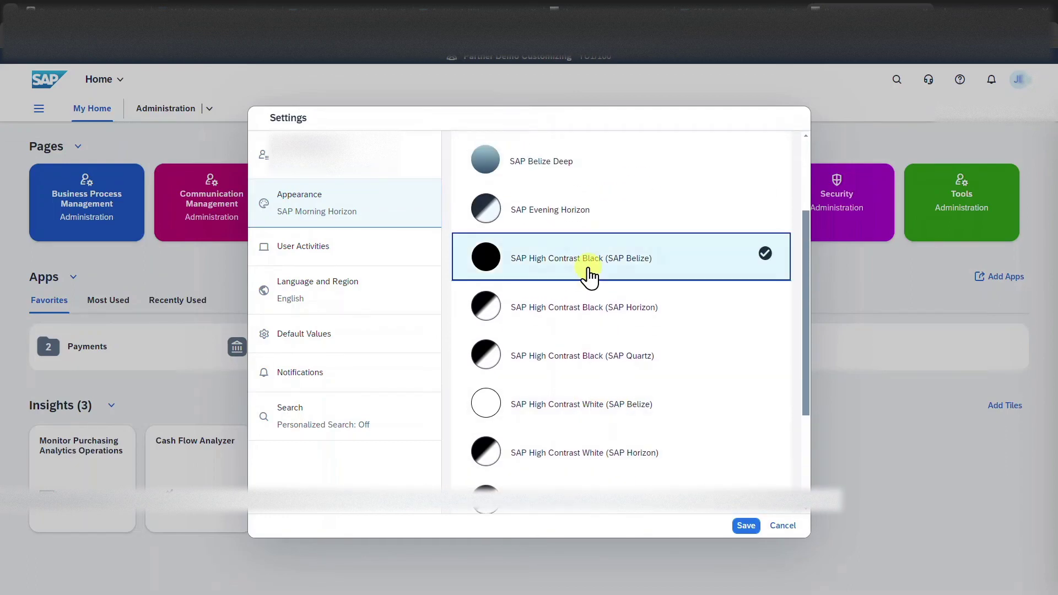
left_click(740, 526)
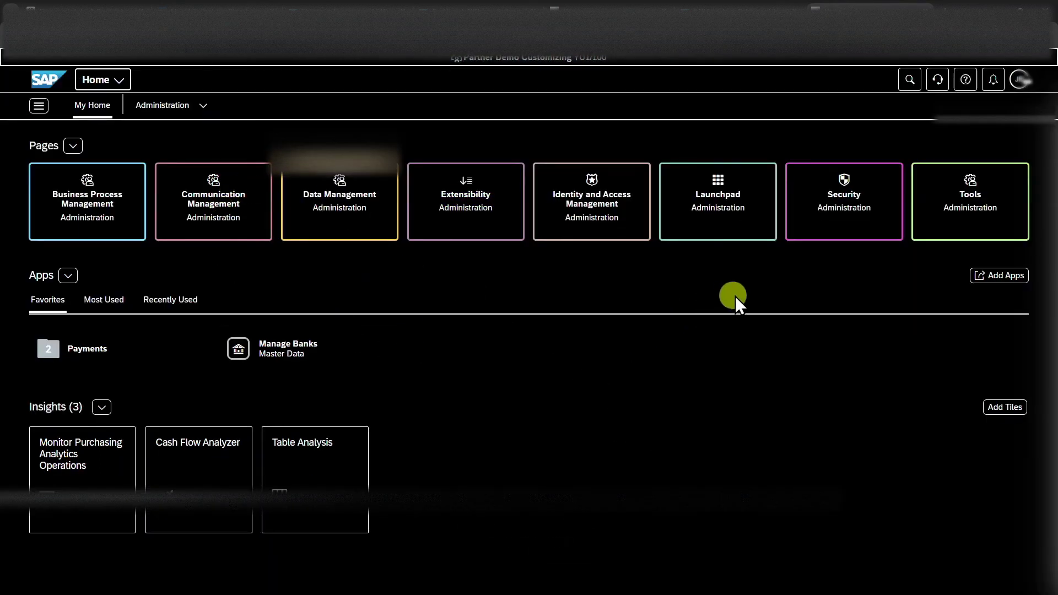
- Switch the appearance theme to SAP Horizon and save it
left_click(1020, 78)
left_click(986, 194)
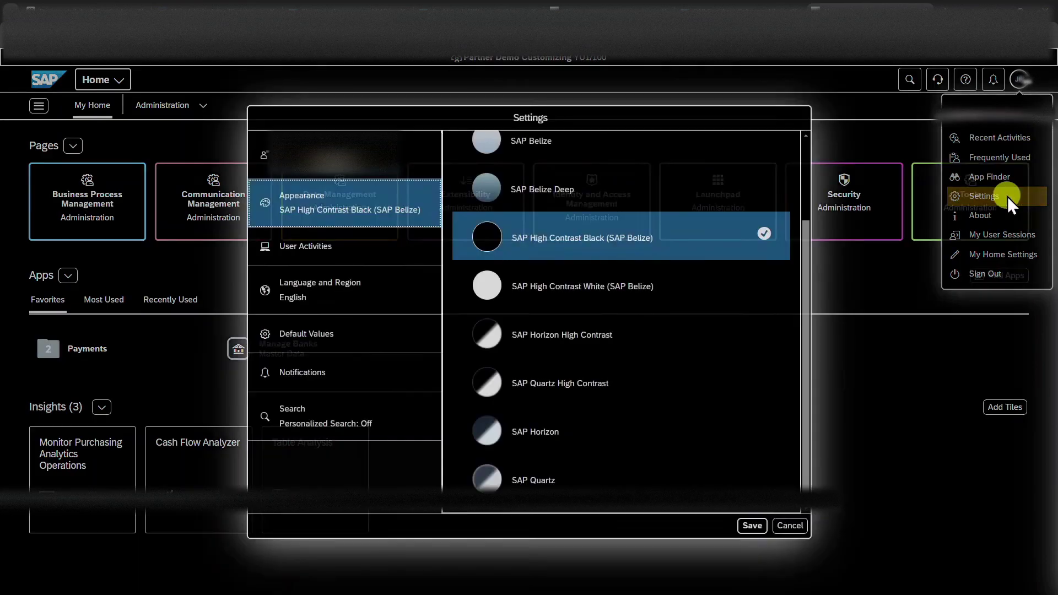
left_click(538, 432)
left_click(752, 525)
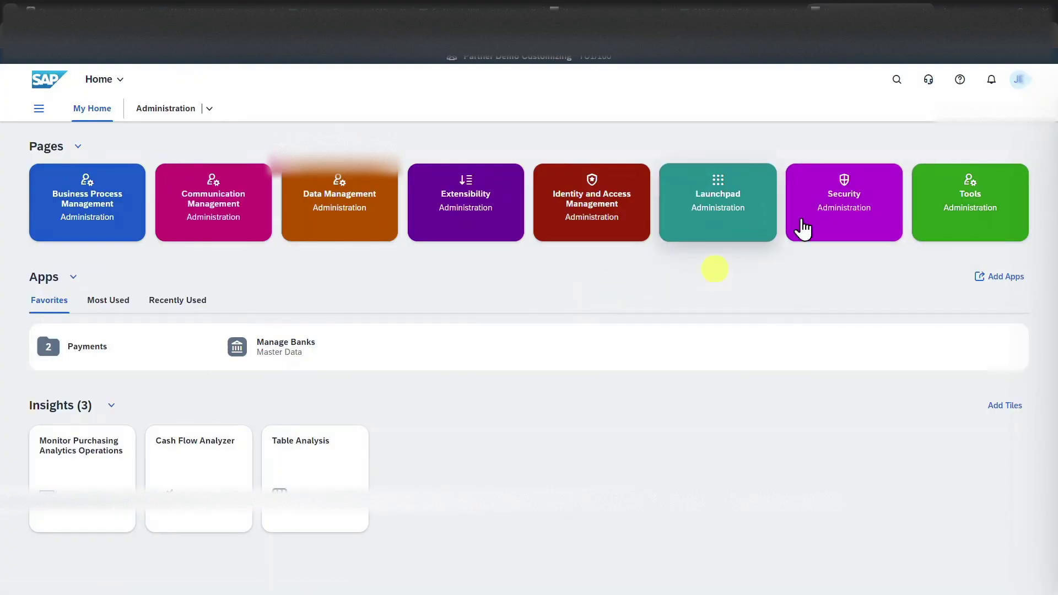
- In Settings, view the User Activities, Language and Region, and Default Values sections
left_click(983, 195)
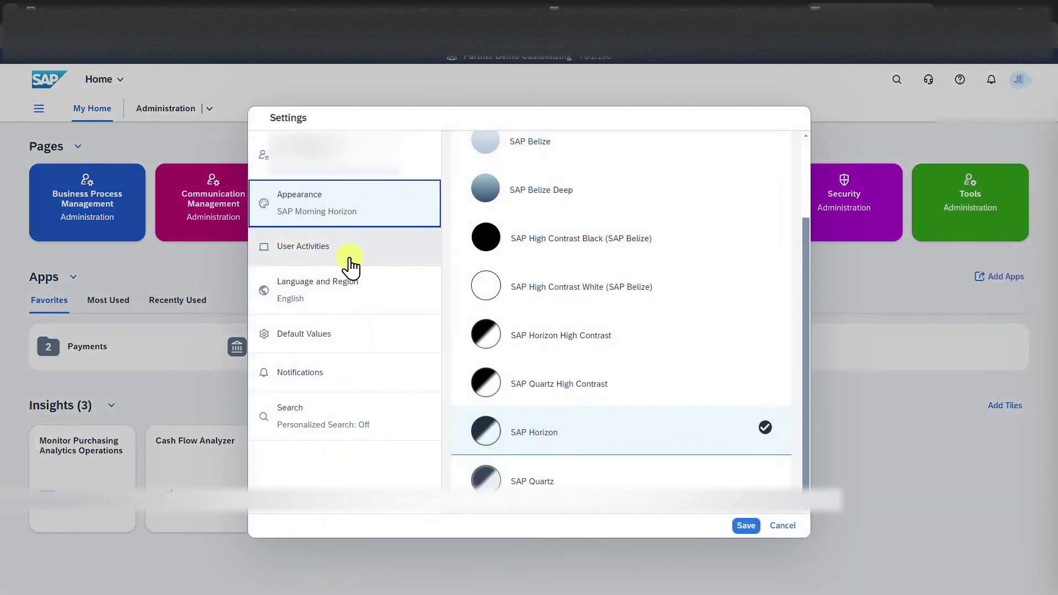
left_click(347, 257)
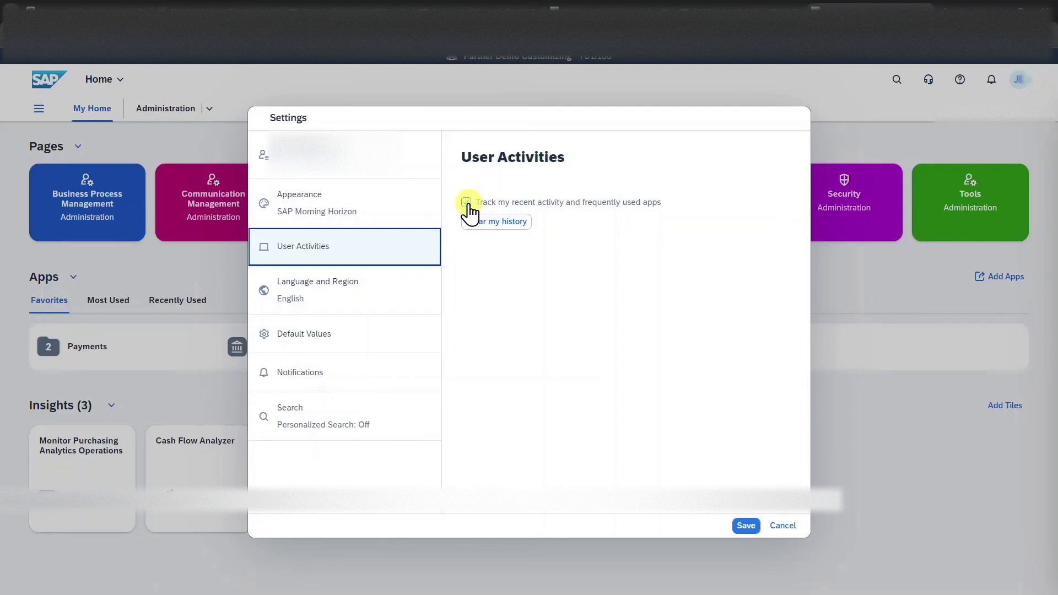
left_click(347, 298)
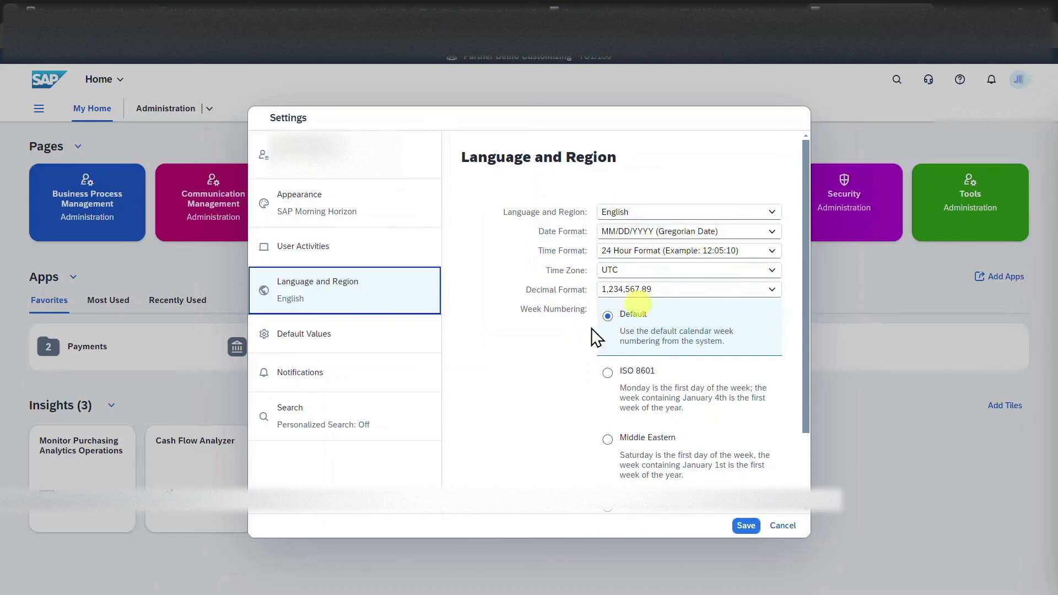
scroll(551, 347, "down", 2)
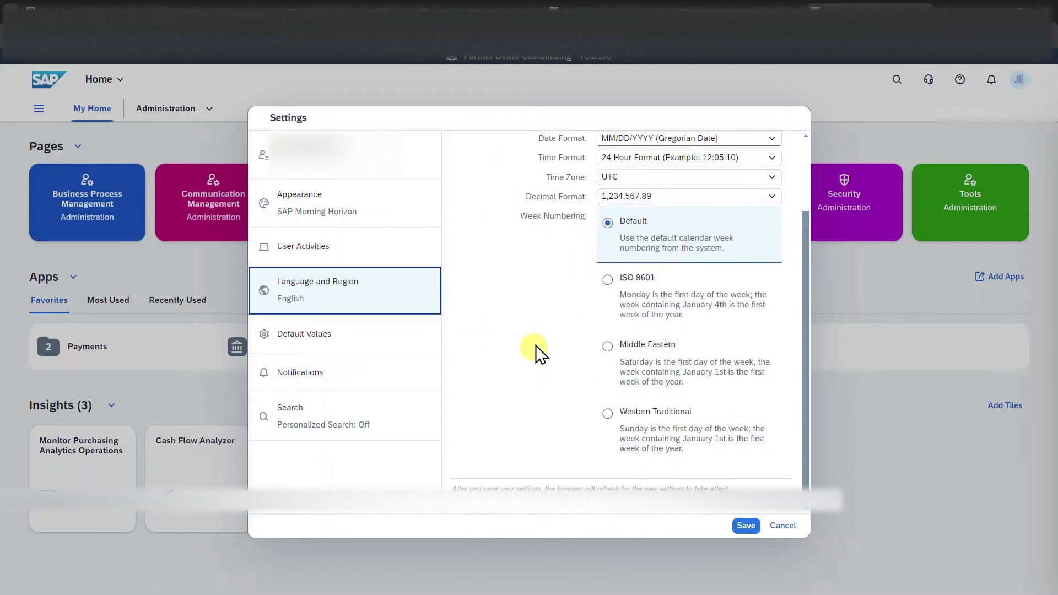
left_click(365, 345)
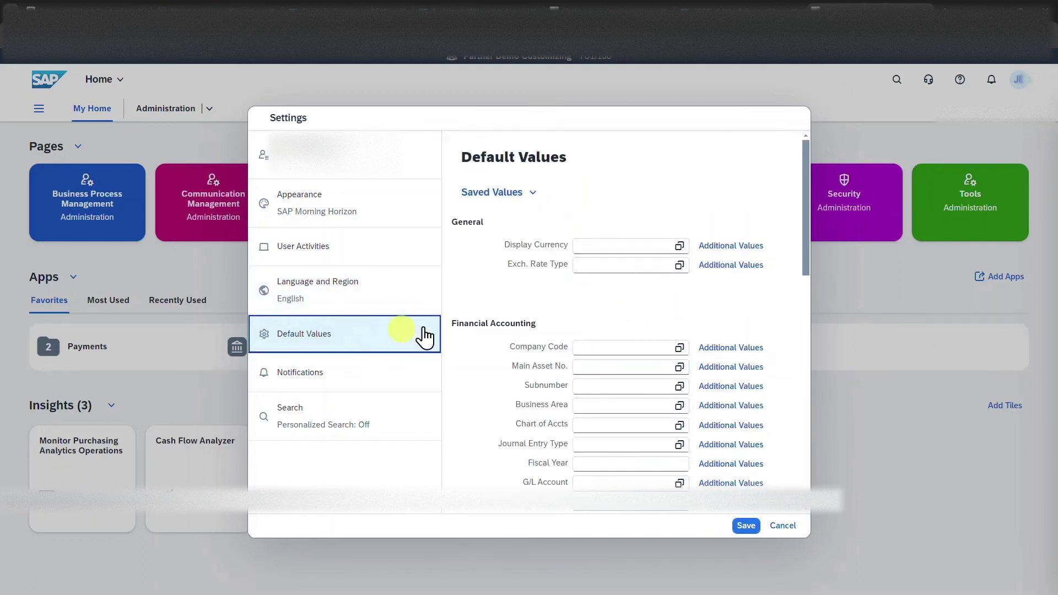
- Review the Default Values, Notifications and Search settings, then cancel the Settings dialog
left_click(621, 346)
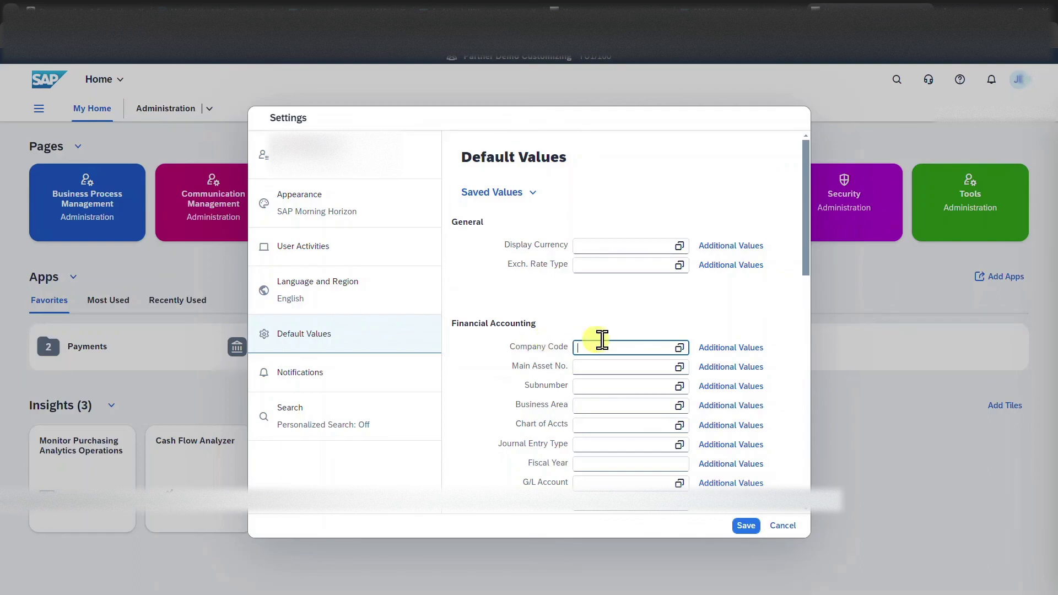
scroll(606, 344, "down", 5)
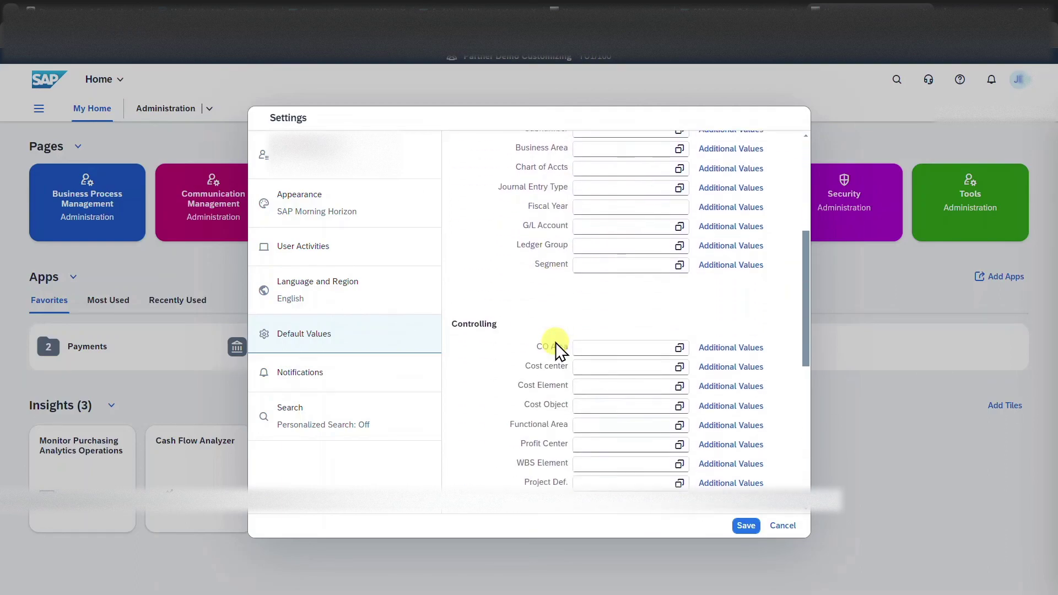
scroll(555, 348, "down", 1)
left_click(325, 374)
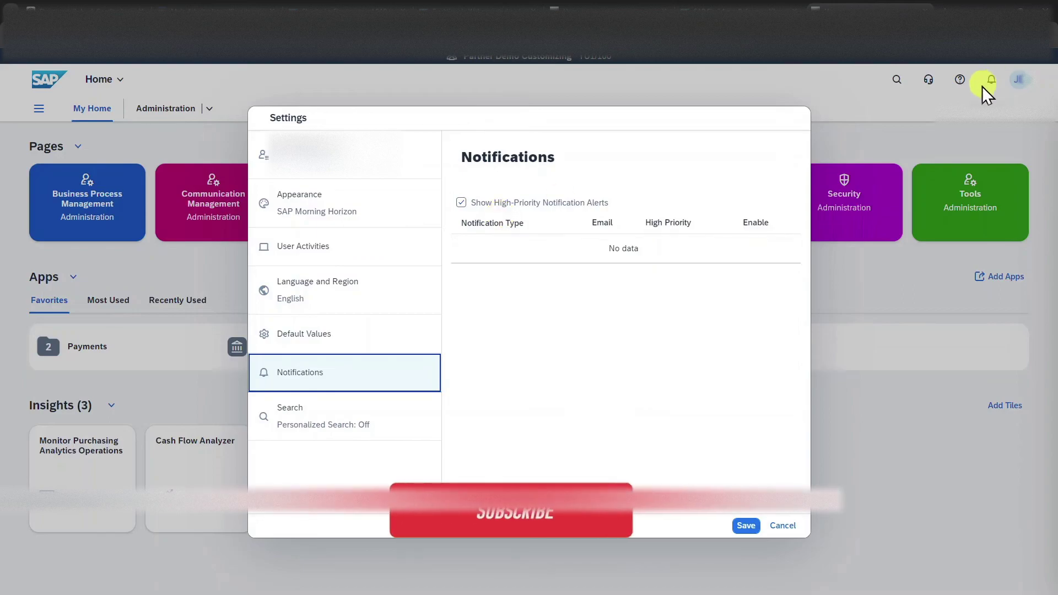
left_click(411, 414)
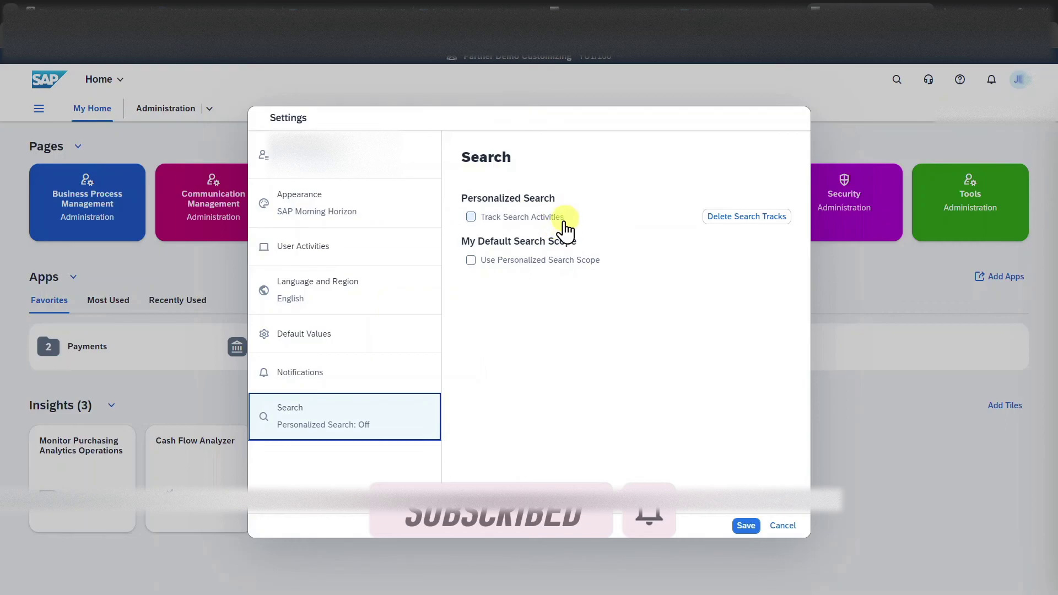
left_click(778, 526)
left_click(1019, 82)
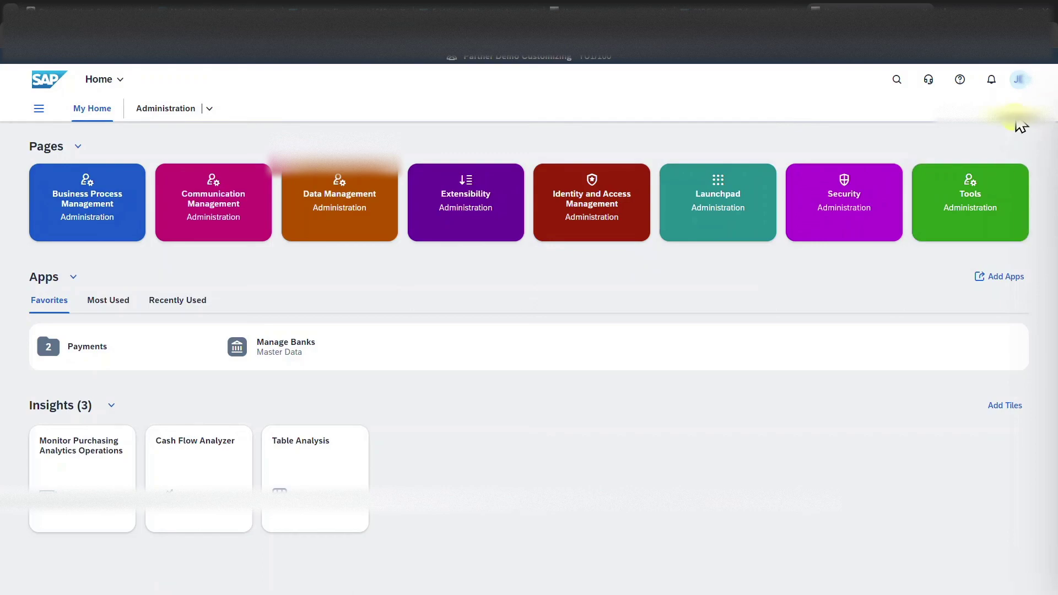
left_click(986, 214)
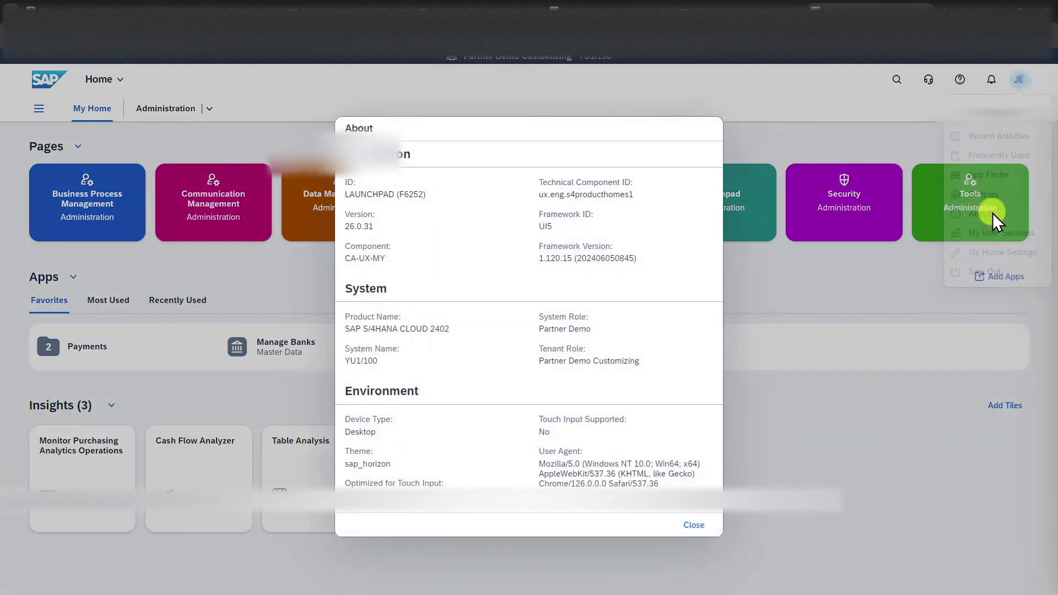
left_click(692, 521)
left_click(1019, 80)
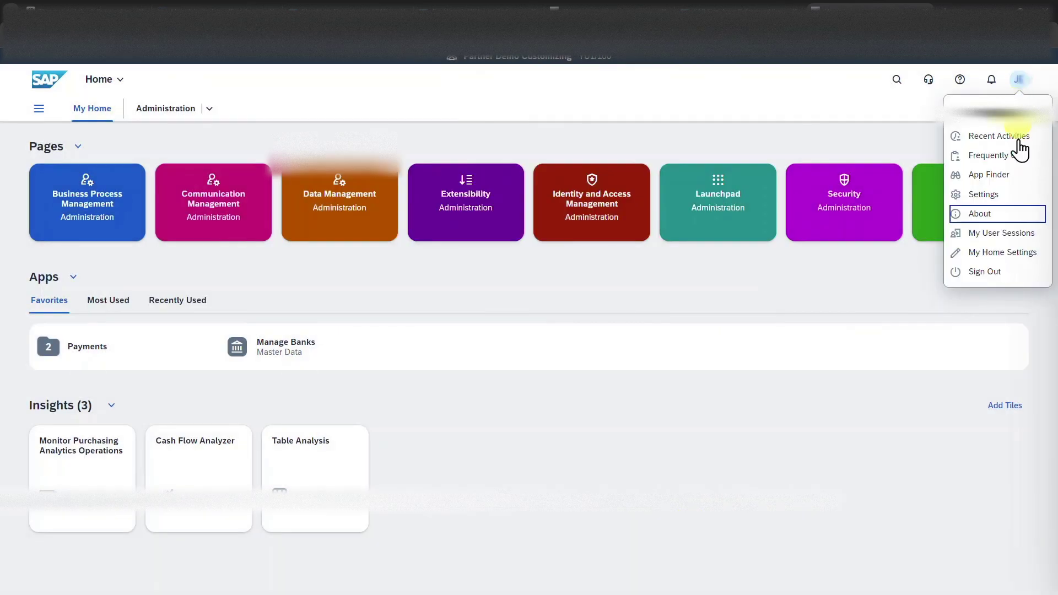
left_click(995, 234)
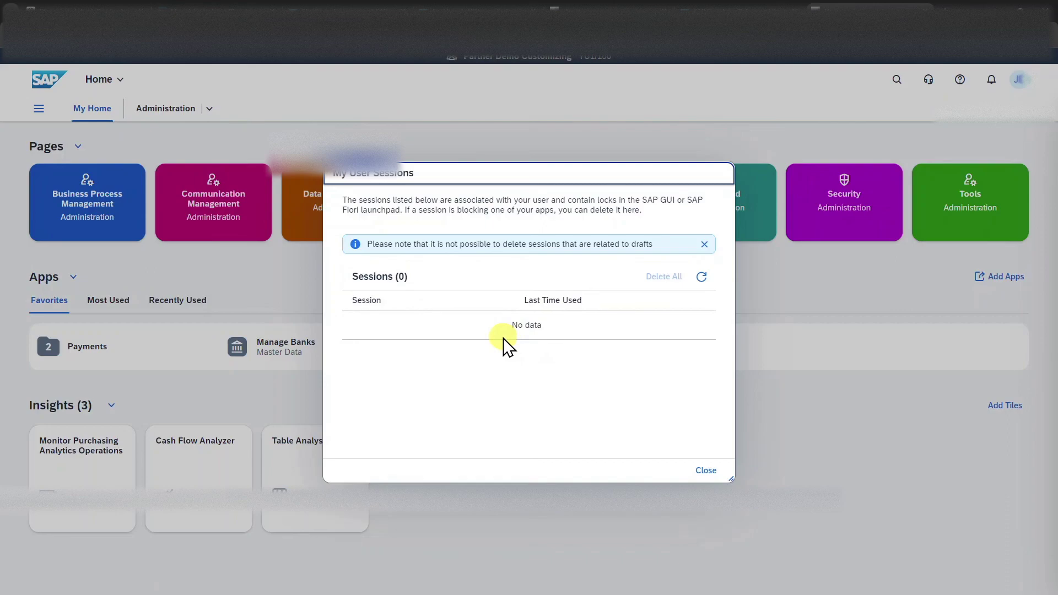
left_click(706, 470)
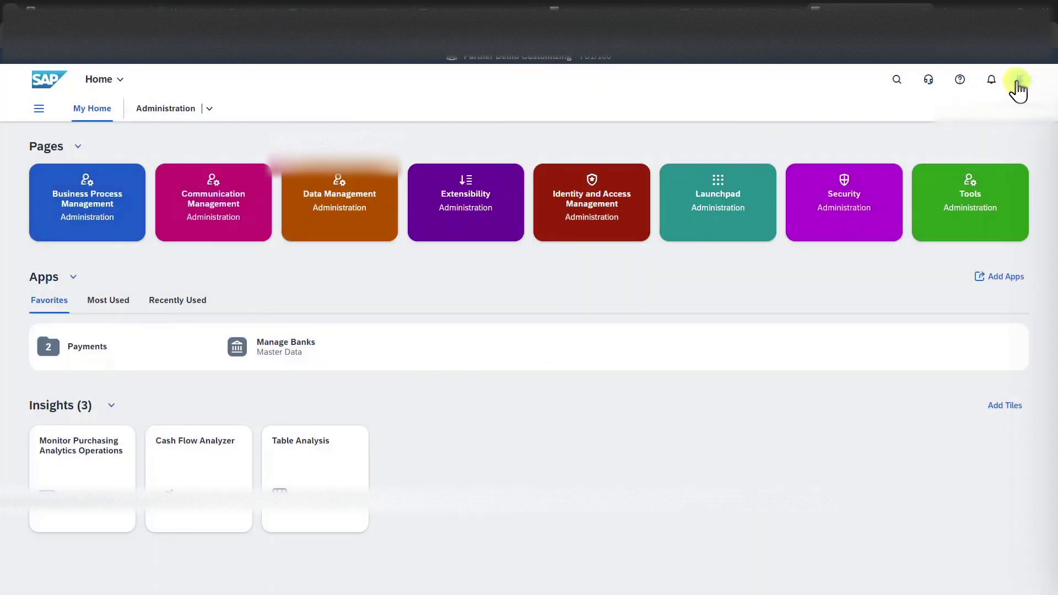
left_click(1017, 80)
- In My Home Settings, hide and re-show the News and Pages and Apps sections and the Data Management page
left_click(997, 254)
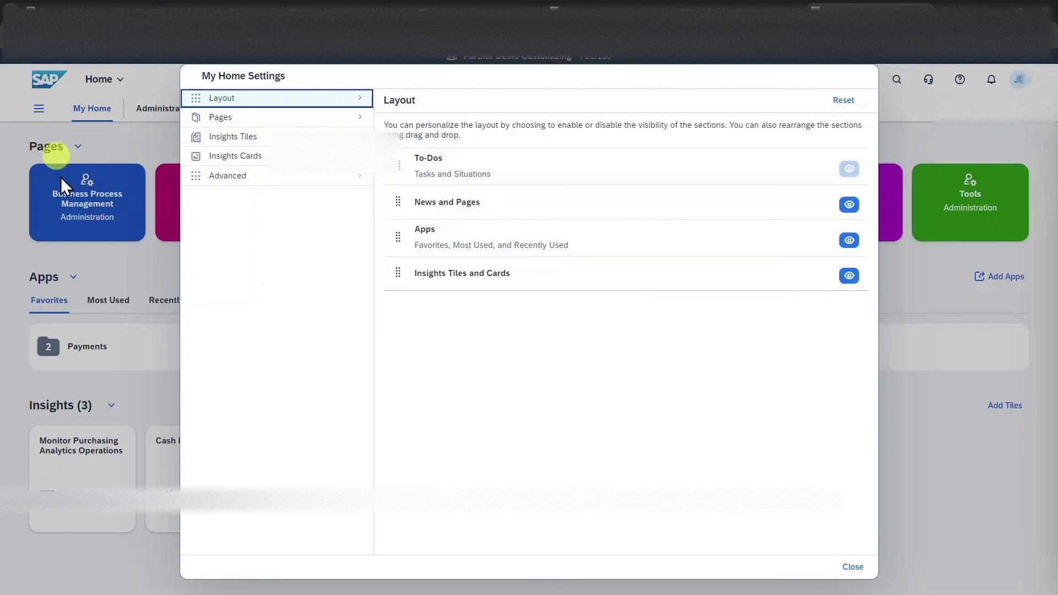
left_click(849, 207)
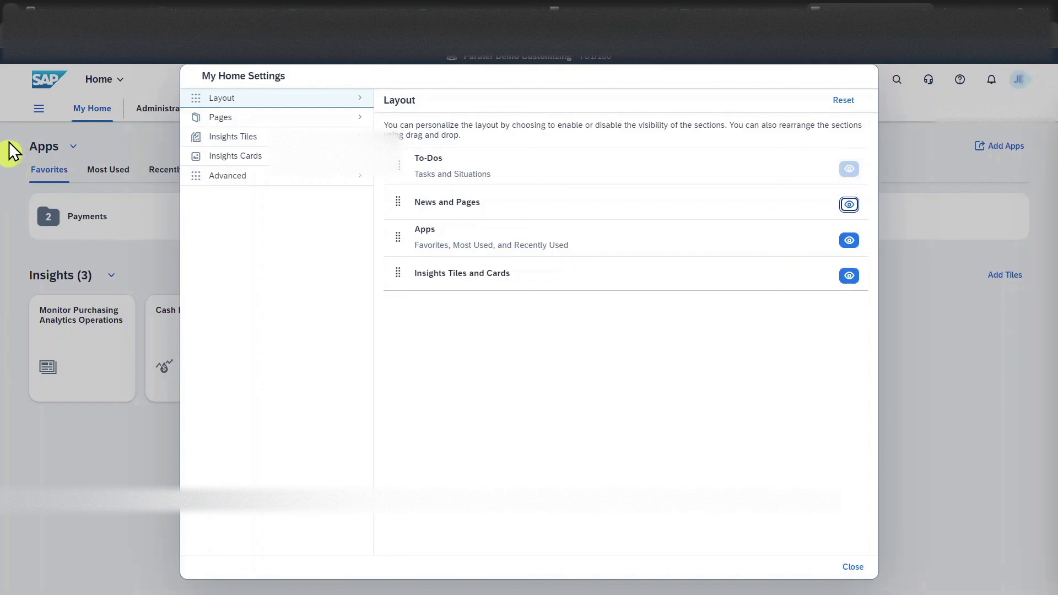
left_click(848, 205)
left_click(849, 240)
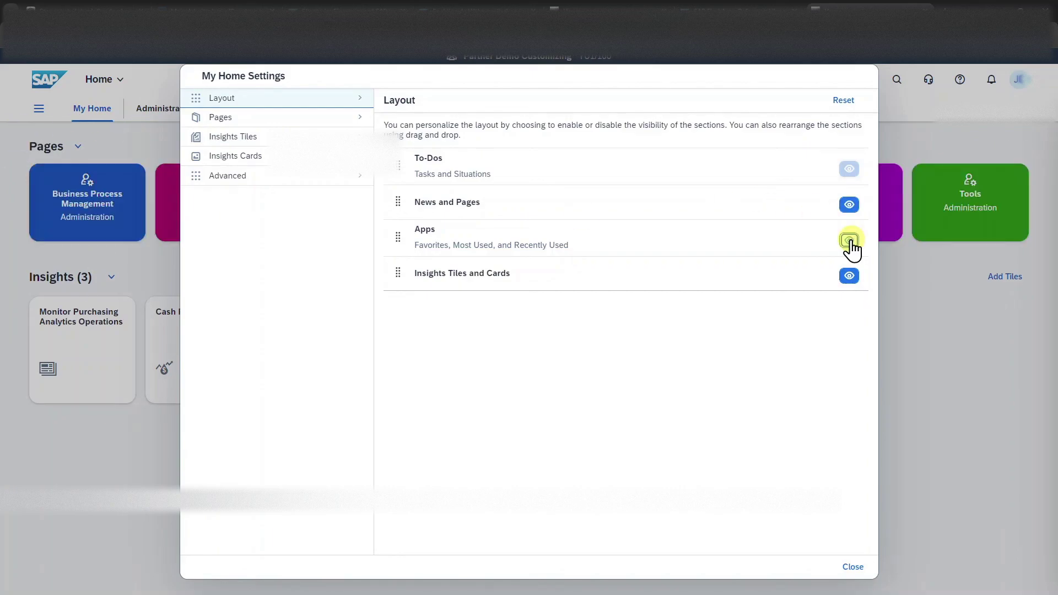
left_click(849, 240)
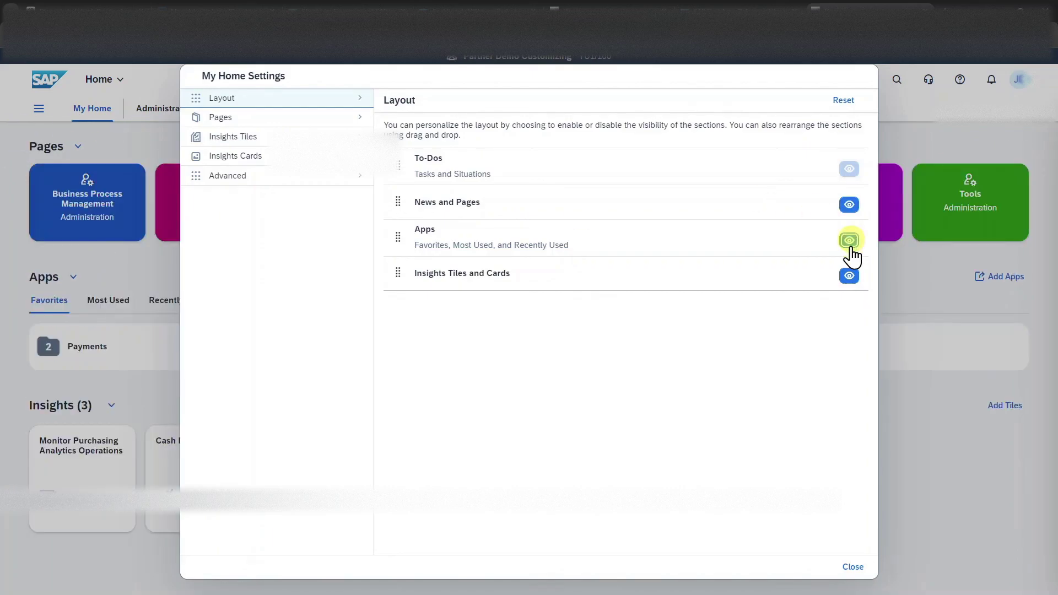
left_click(319, 127)
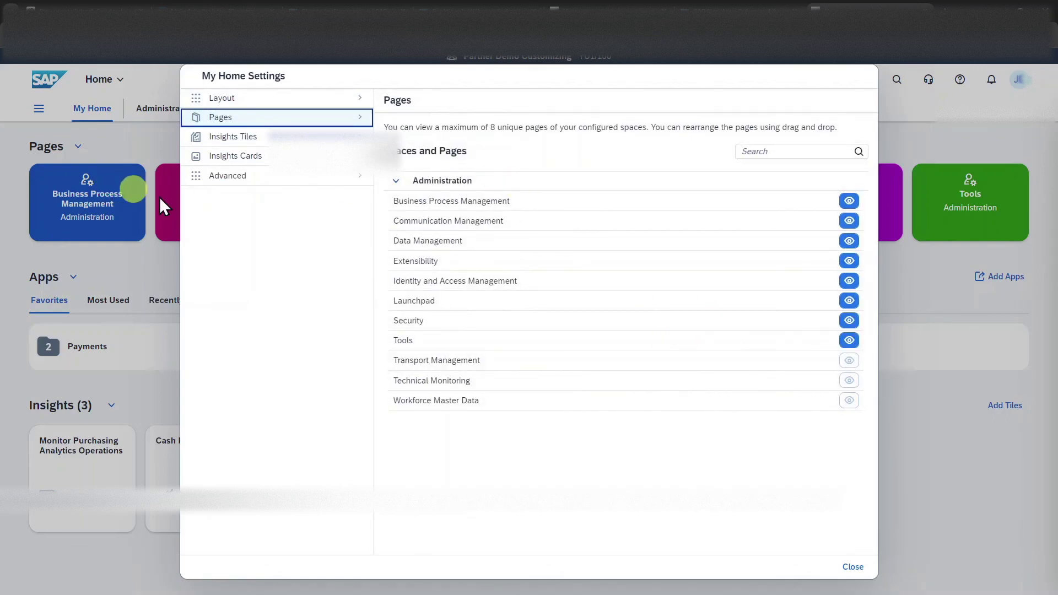
left_click(849, 241)
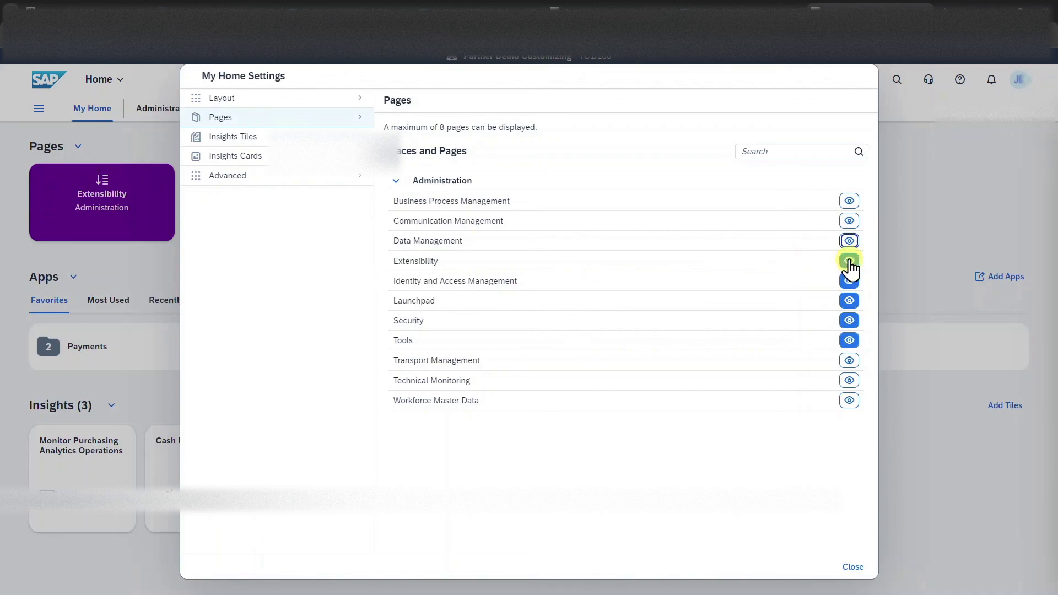
left_click(849, 240)
- Review the Insights tiles, Insights cards and export/import options, then close My Home Settings
left_click(292, 137)
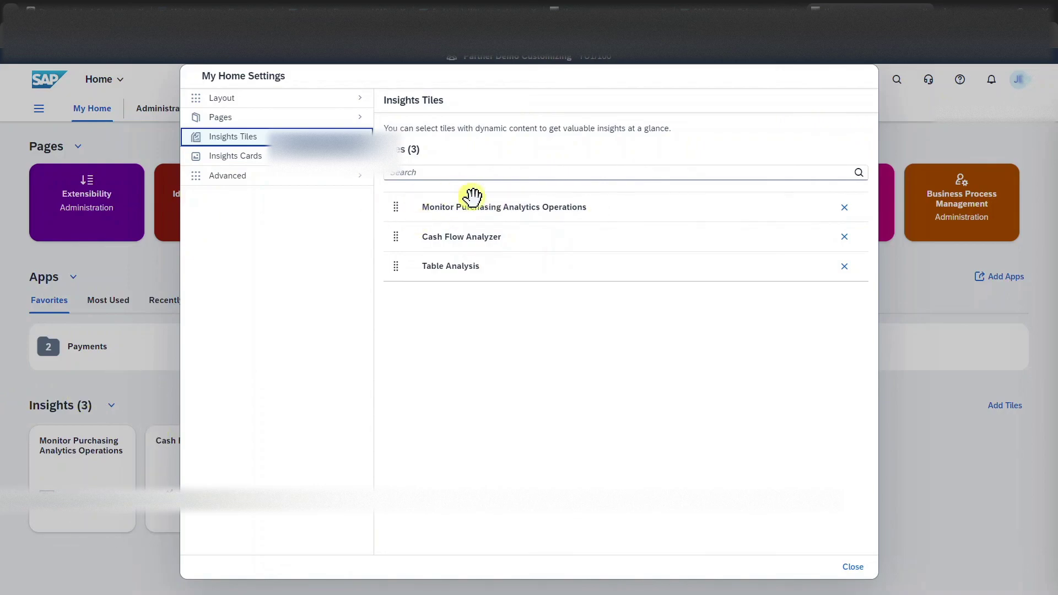
left_click(330, 159)
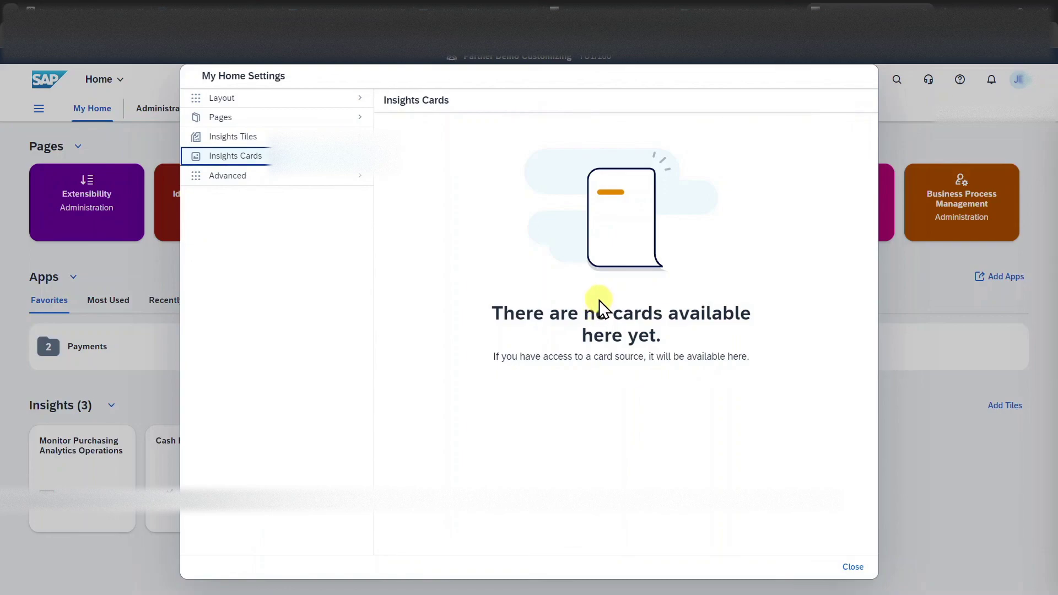
left_click(278, 182)
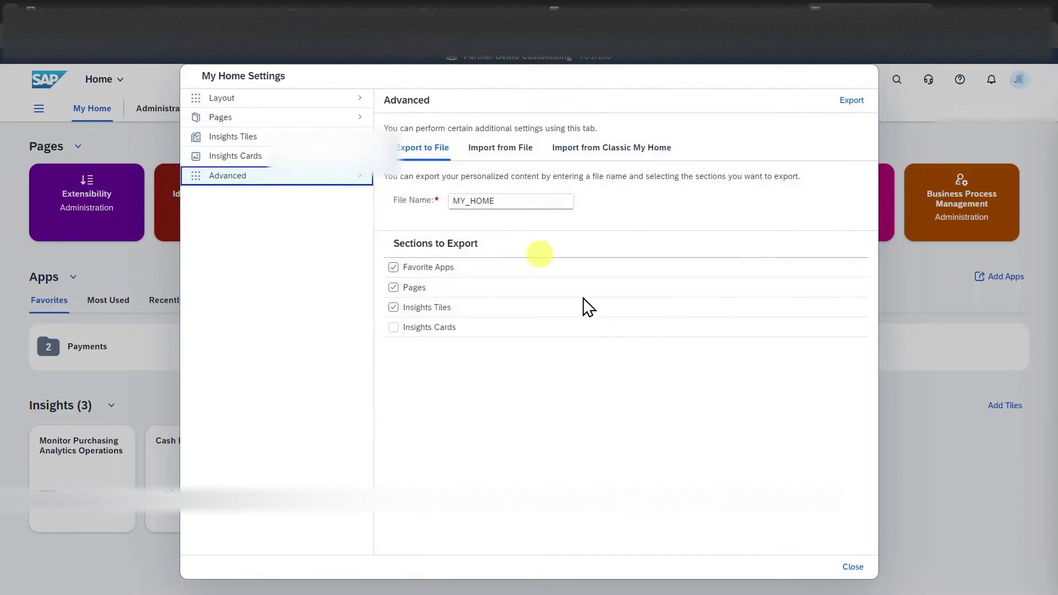
left_click(852, 566)
left_click(1019, 80)
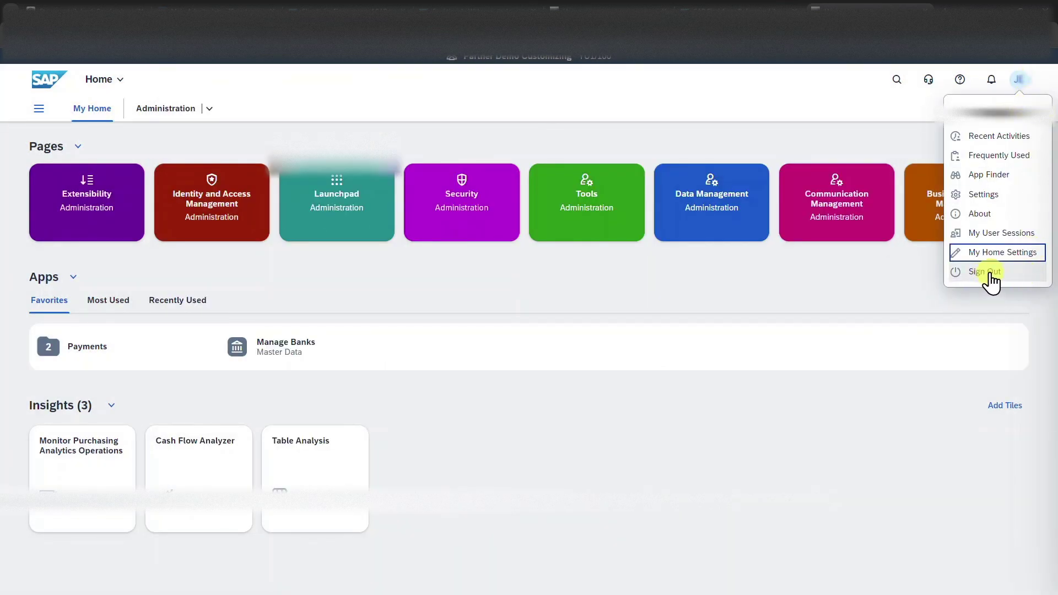
- Dismiss the avatar menu by clicking an empty area of My Home
left_click(699, 101)
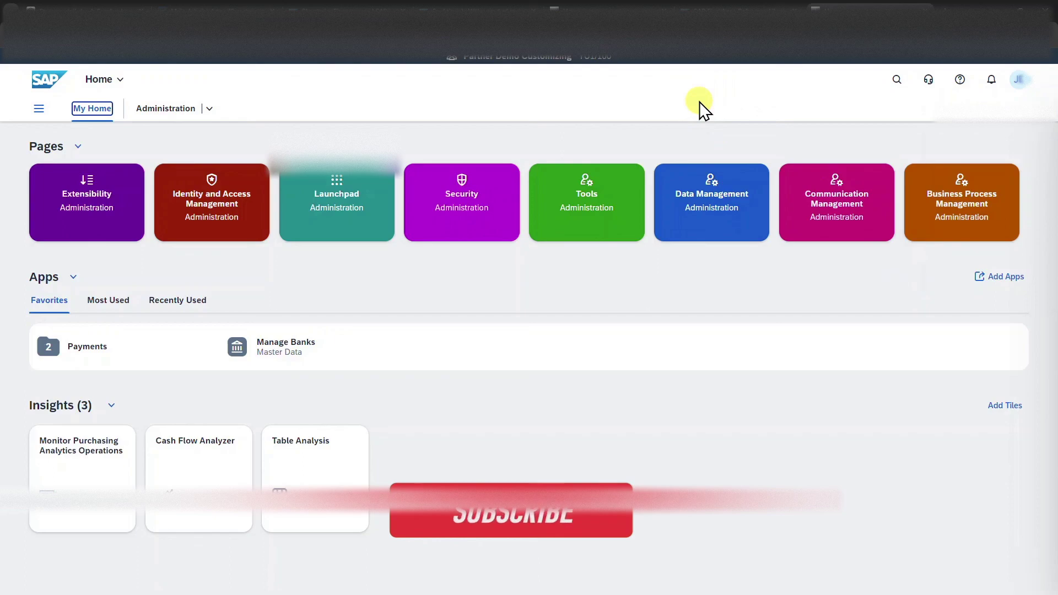